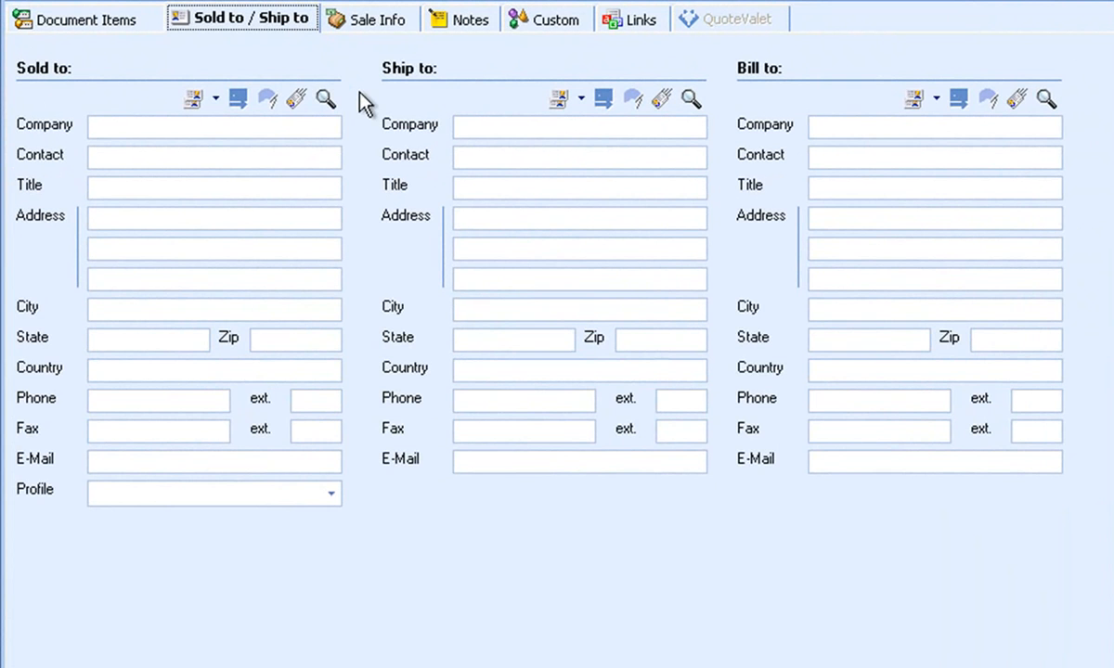
# Fill the Sold to, Ship to and Bill to sections with the contact currently displayed in Maximizer
pyautogui.click(295, 102)
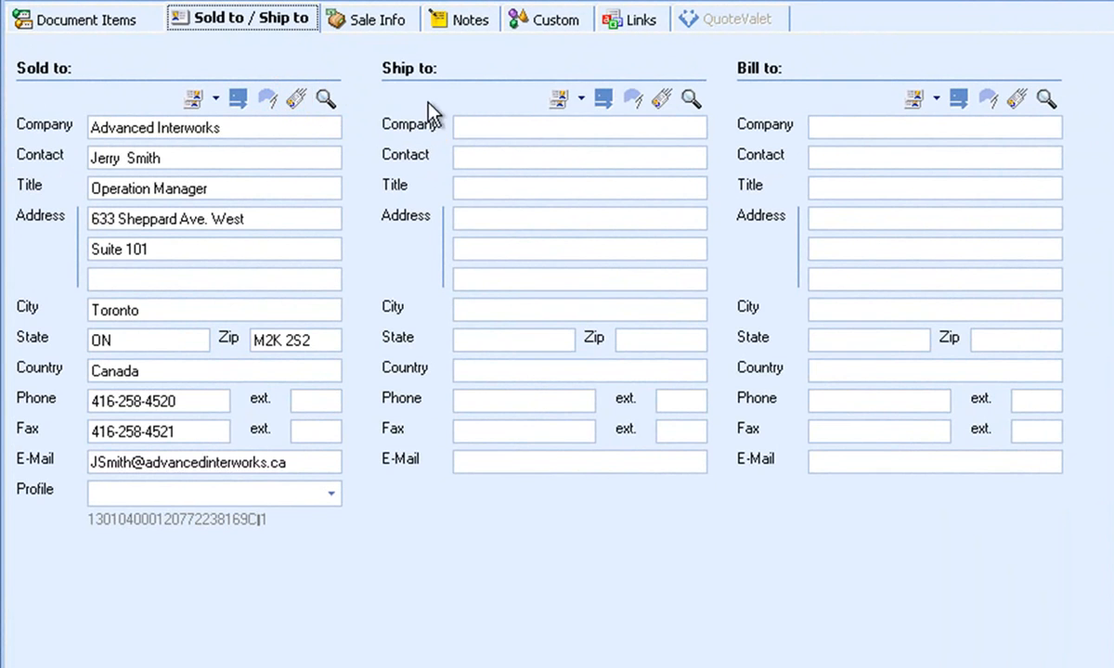
pyautogui.click(660, 100)
pyautogui.click(1019, 100)
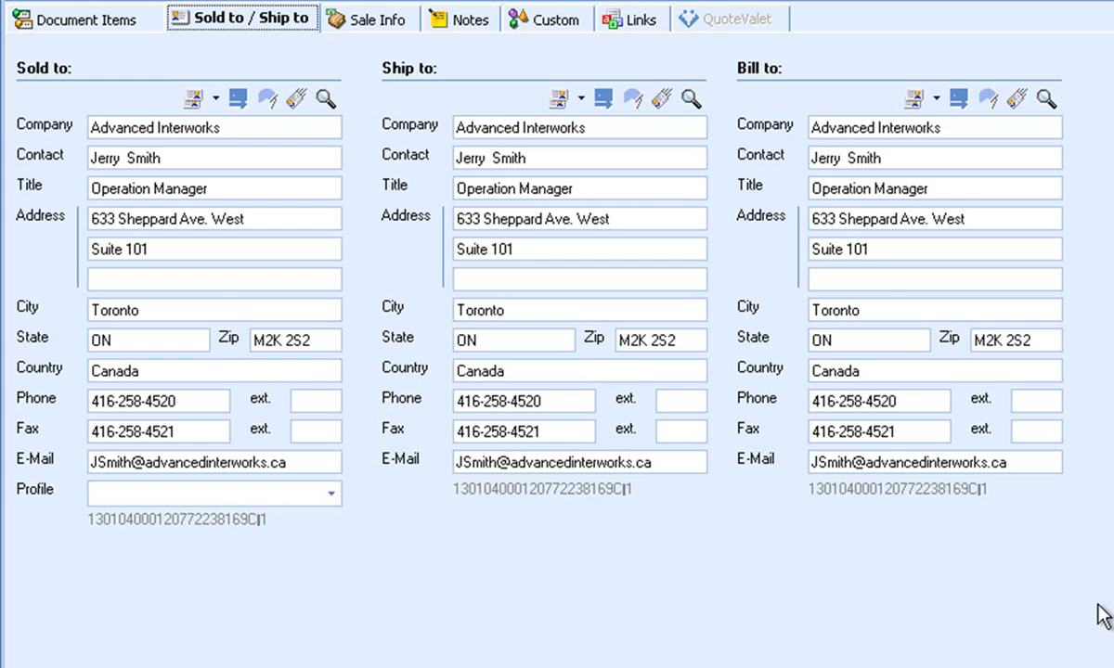
# Search Maximizer by Contact Last Name for a contact, select the matching record and close the lookup without assigning it
pyautogui.click(325, 97)
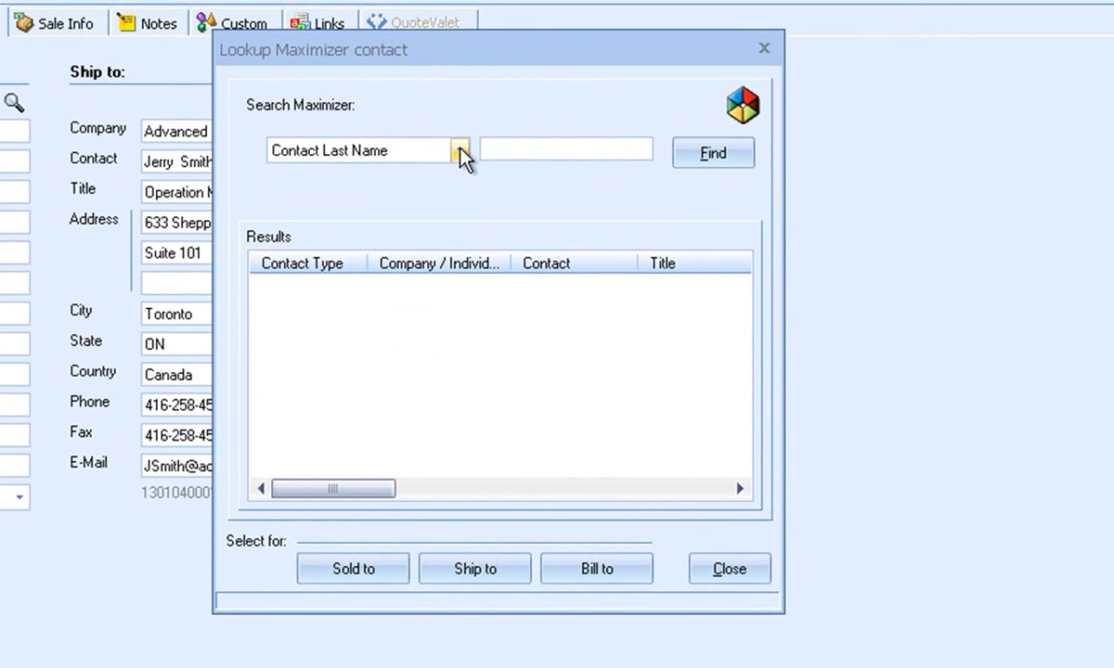
pyautogui.click(461, 151)
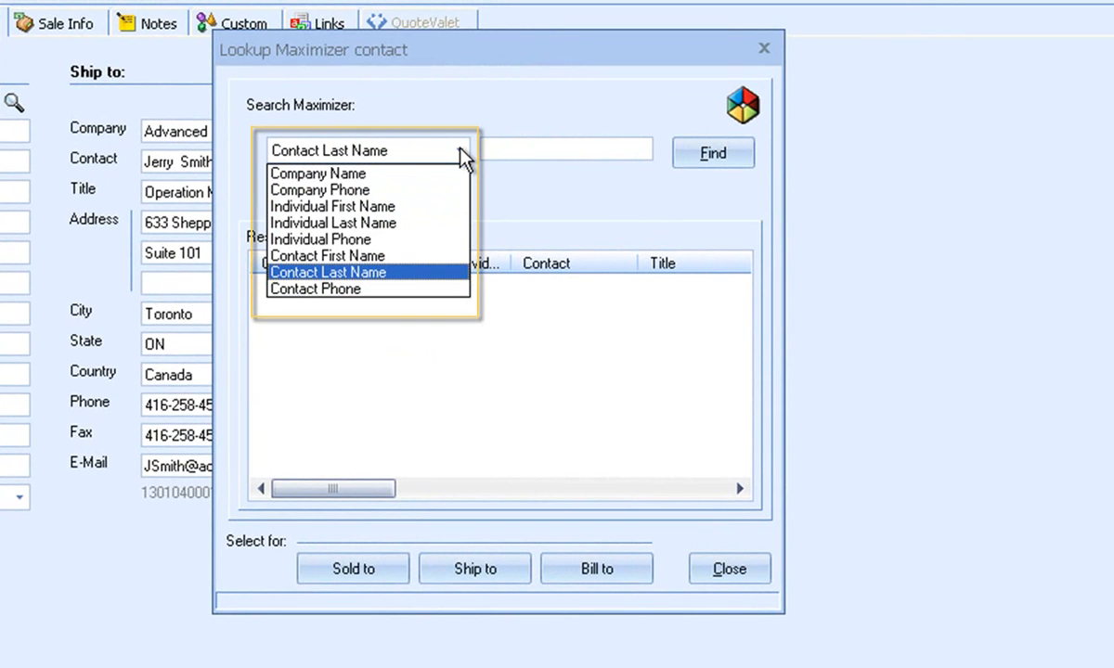
pyautogui.click(460, 148)
pyautogui.click(521, 156)
pyautogui.write('mills')
pyautogui.press('Return')
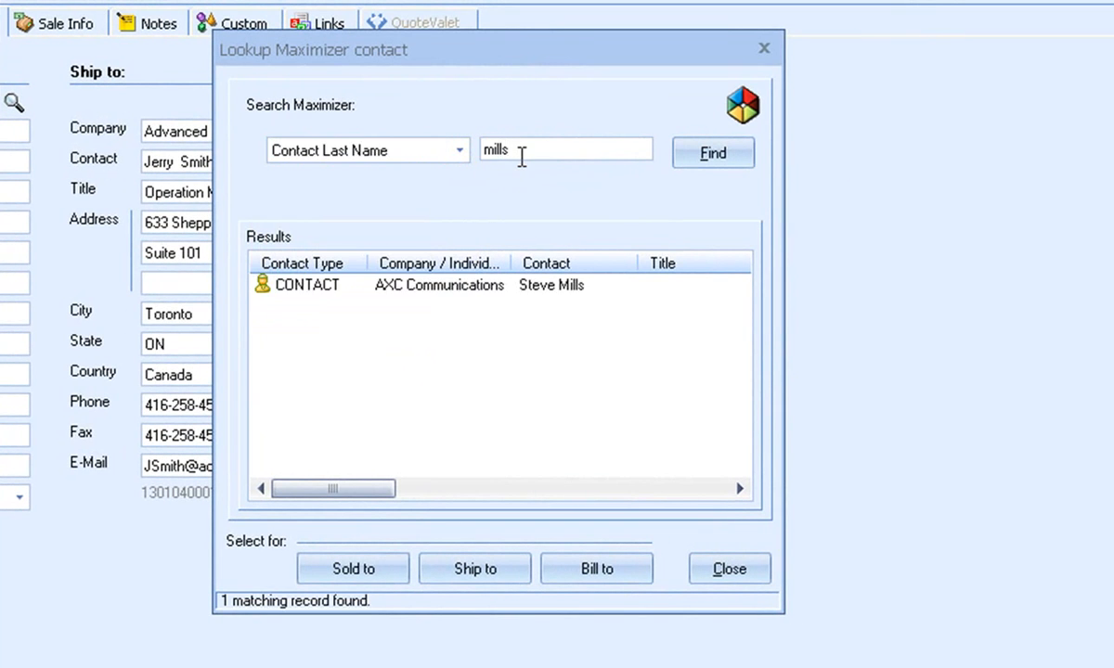
pyautogui.click(487, 287)
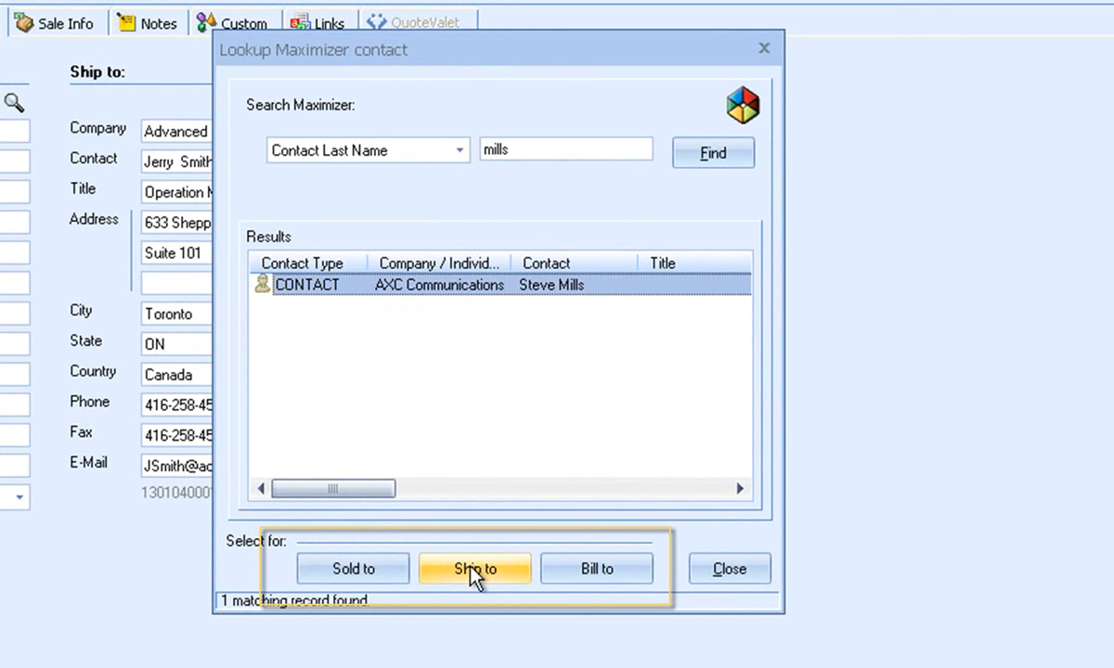
pyautogui.click(767, 580)
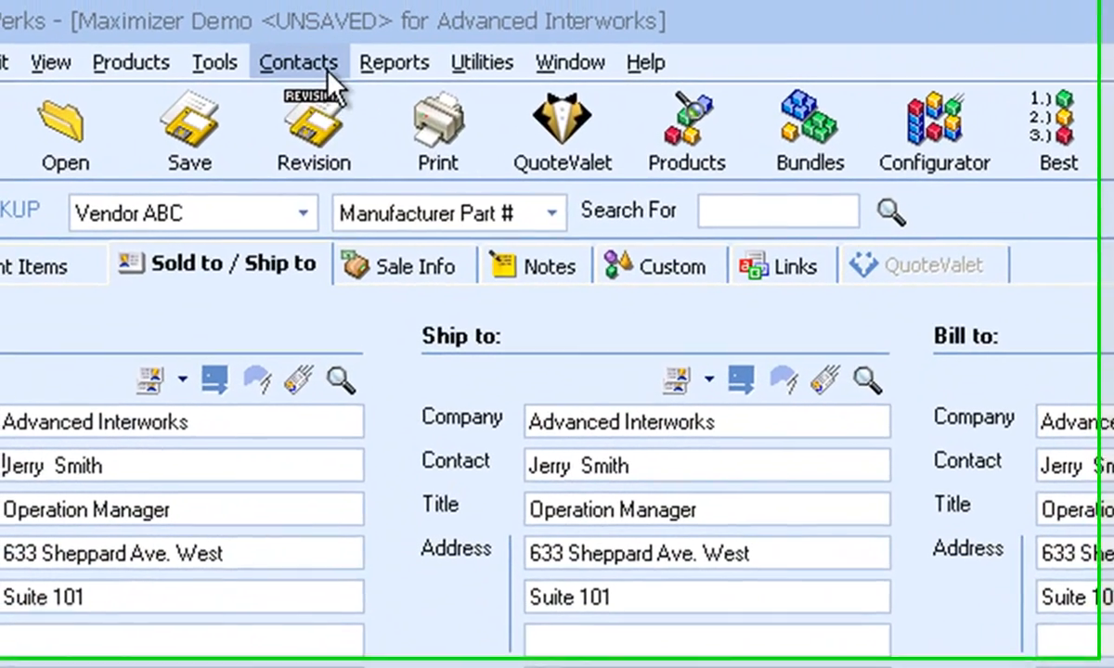
# Start a new DataLink mapping in the Maximizer contact manager setup, with CustomFields->Category as the contact manager field
pyautogui.click(298, 62)
pyautogui.click(464, 243)
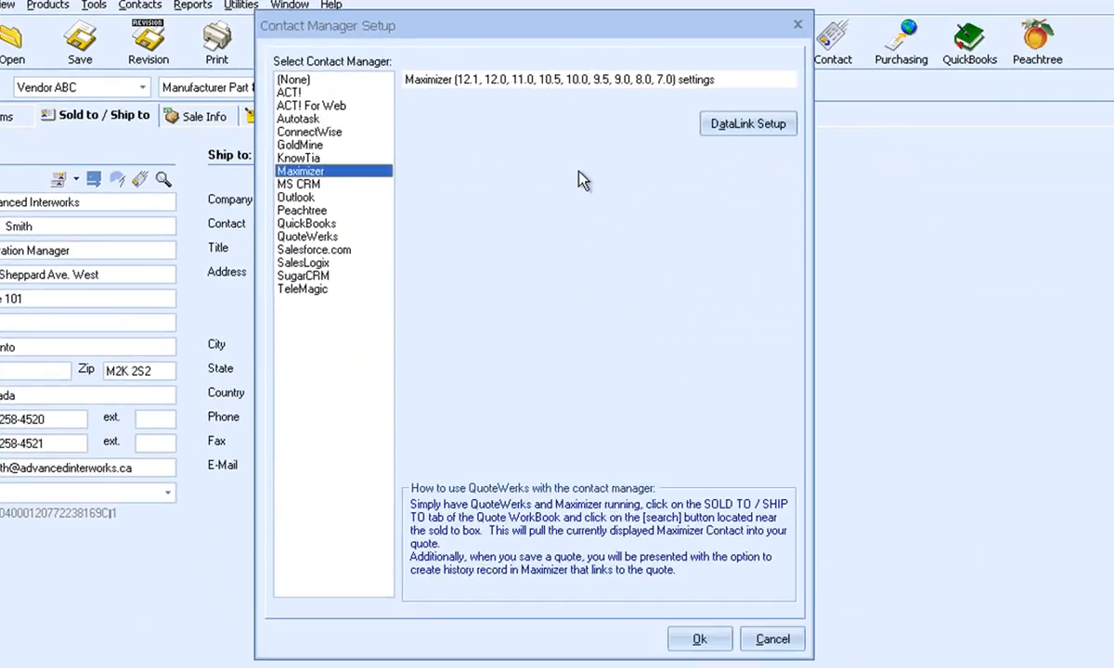
pyautogui.click(726, 123)
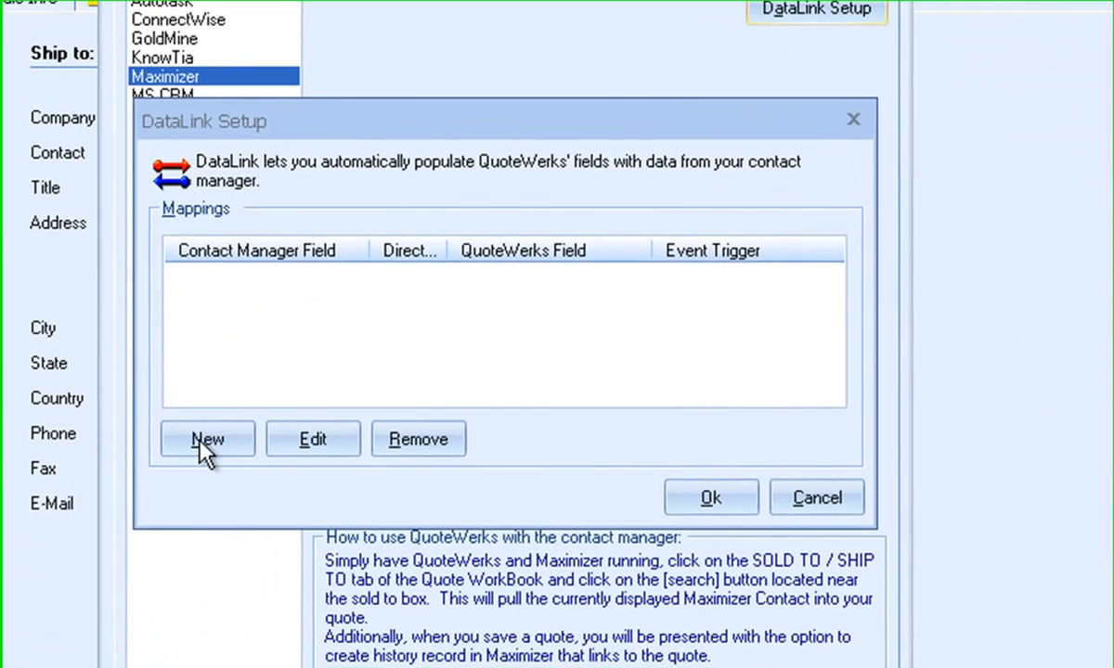
pyautogui.click(196, 441)
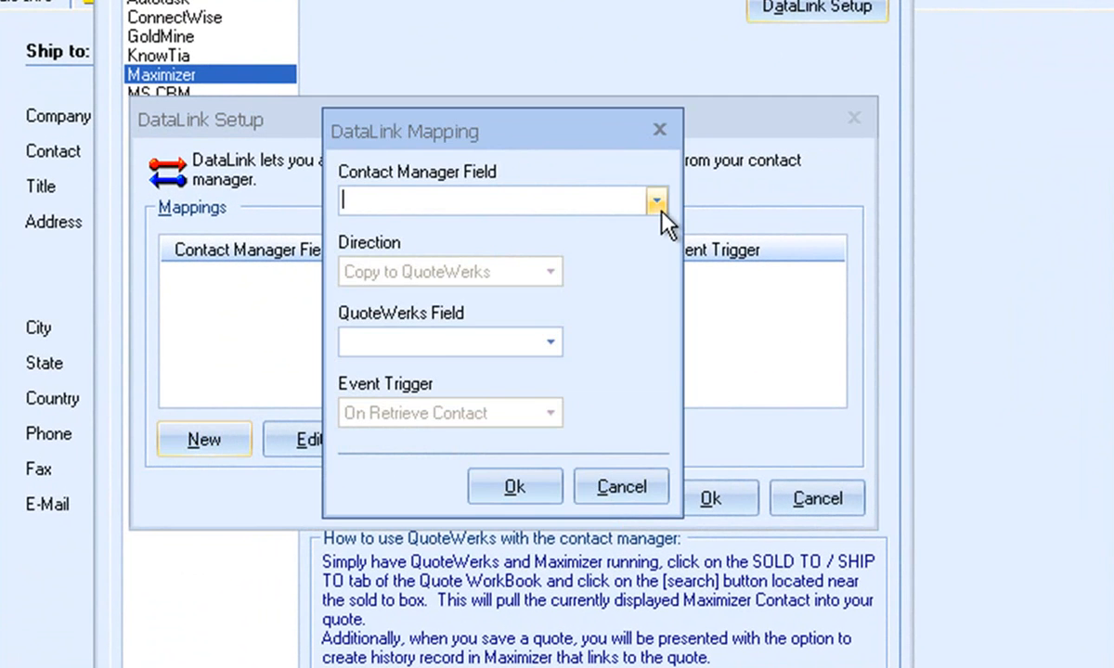
pyautogui.click(657, 204)
pyautogui.click(655, 270)
pyautogui.moveTo(656, 278)
pyautogui.mouseDown()
pyautogui.moveTo(658, 299)
pyautogui.moveTo(663, 278)
pyautogui.mouseUp()
pyautogui.click(656, 358)
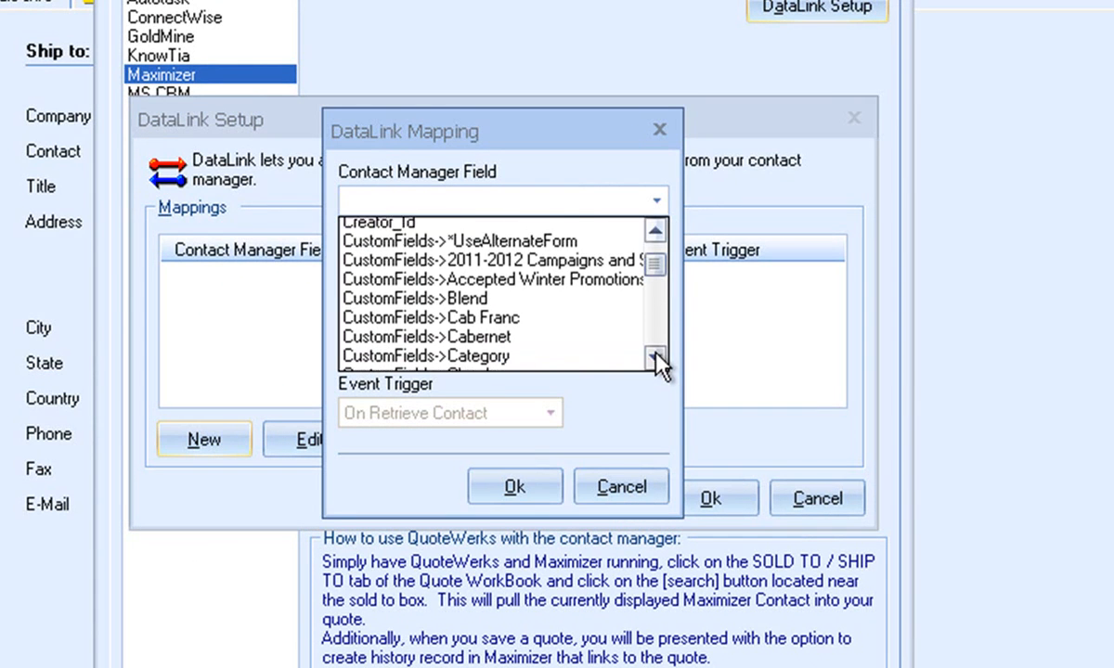
pyautogui.click(656, 359)
pyautogui.click(656, 358)
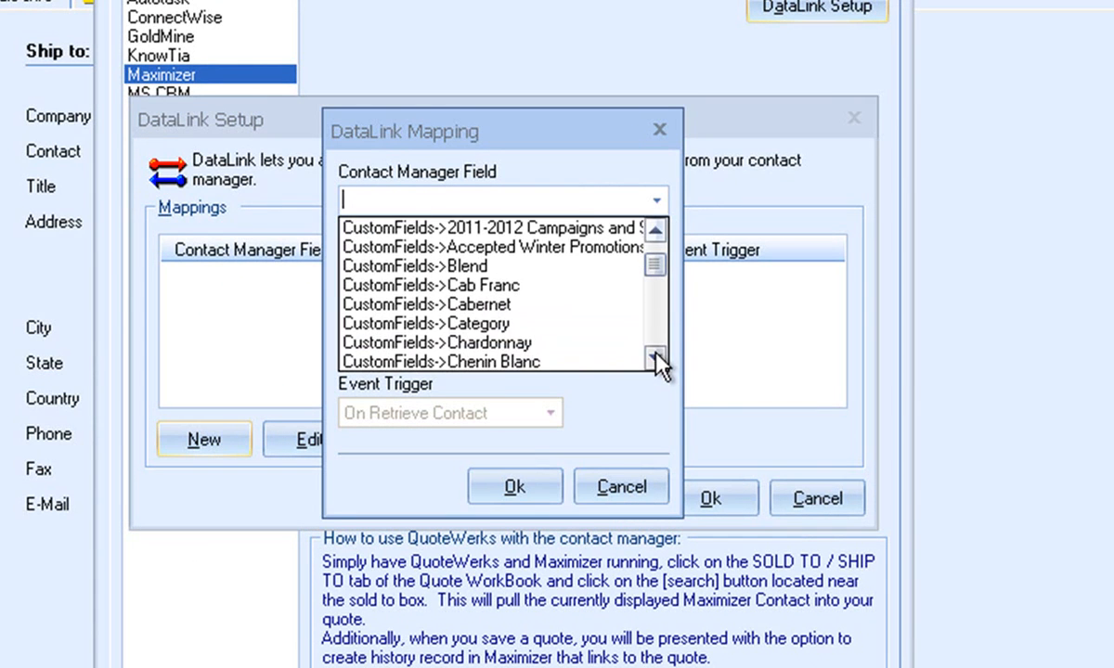
pyautogui.click(556, 326)
# Set the mapping's QuoteWerks field to SoldToPriceProfile and save both the DataLink and contact manager setup
pyautogui.click(552, 341)
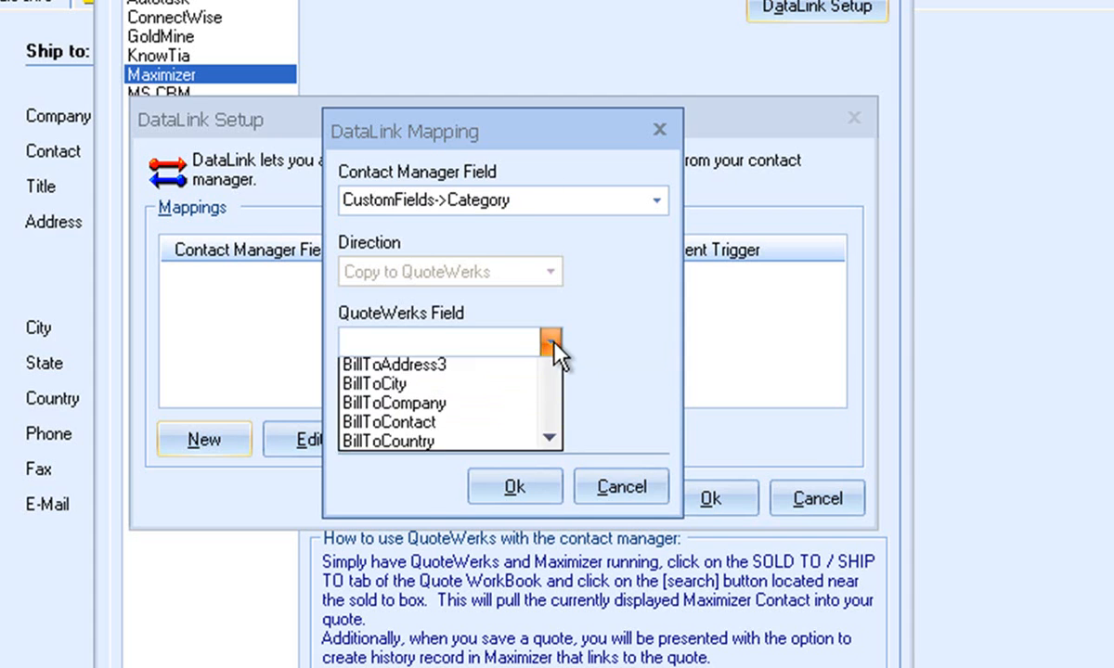
pyautogui.moveTo(554, 391); pyautogui.dragTo(558, 486)
pyautogui.click(516, 485)
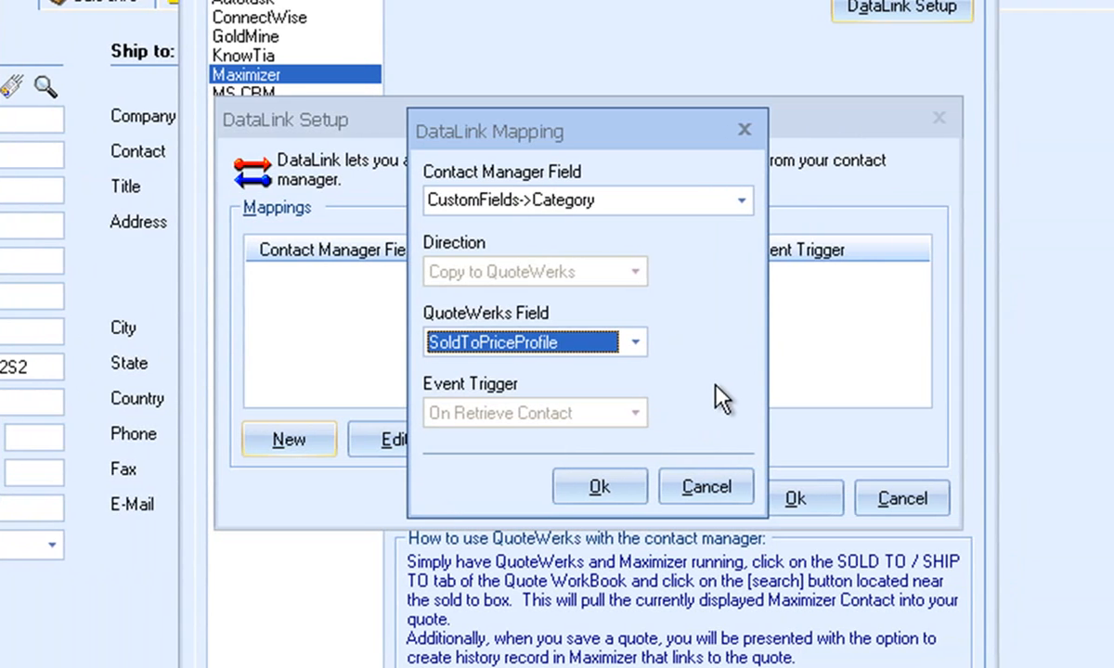
pyautogui.click(598, 486)
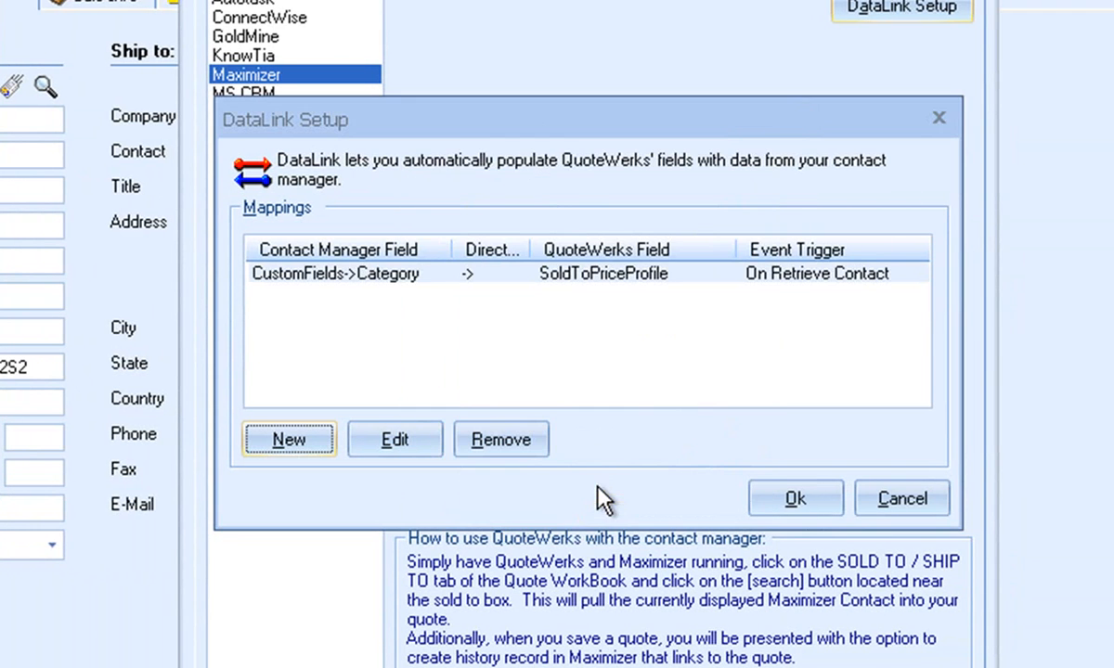
pyautogui.click(791, 501)
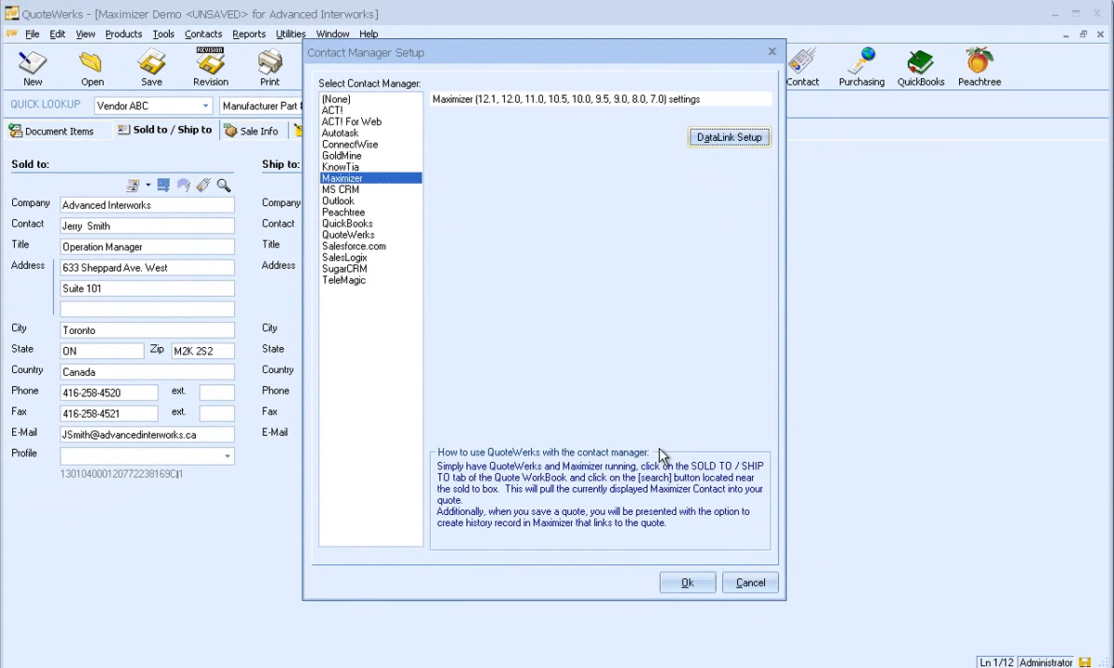
pyautogui.click(687, 581)
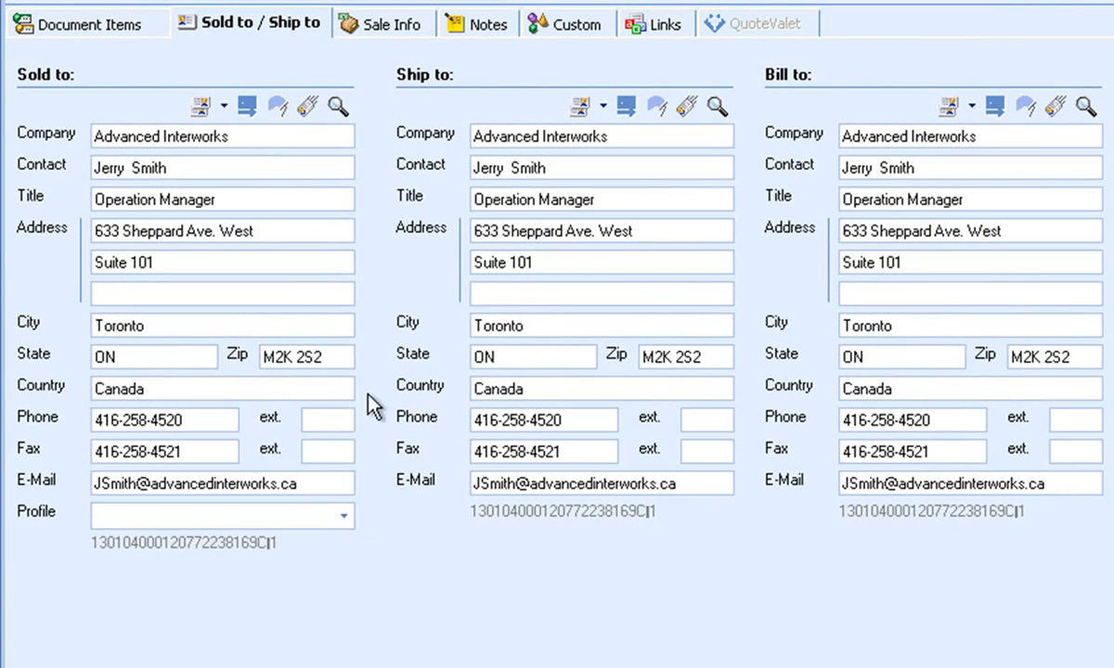
# Clear the Sold to section and retrieve the current Maximizer contact into it again
pyautogui.click(277, 107)
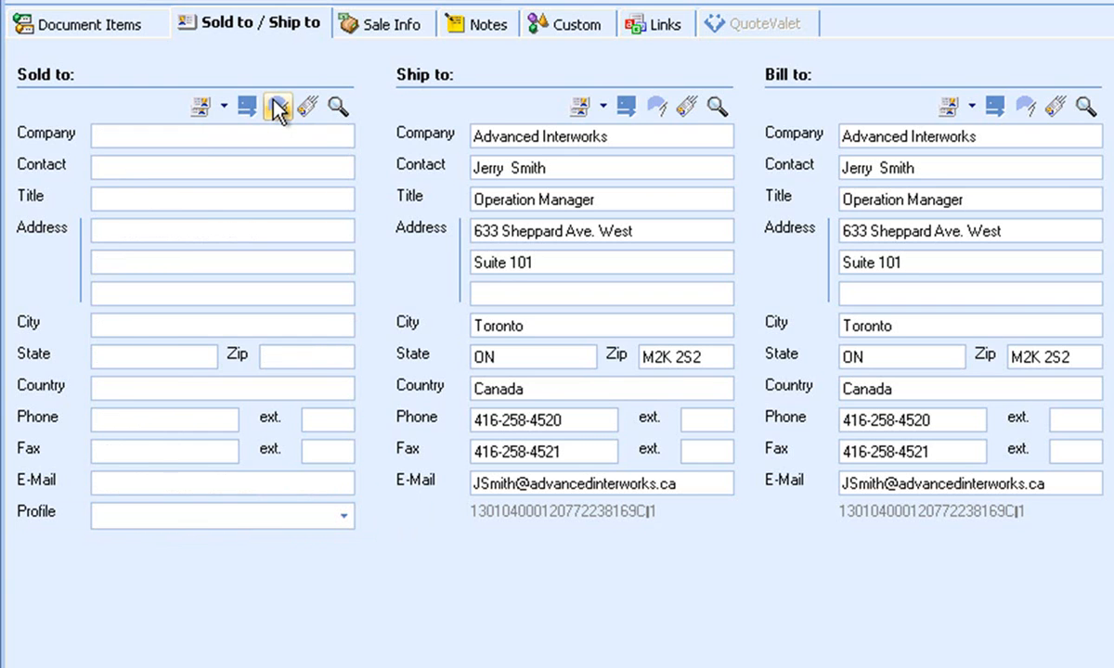
pyautogui.click(309, 109)
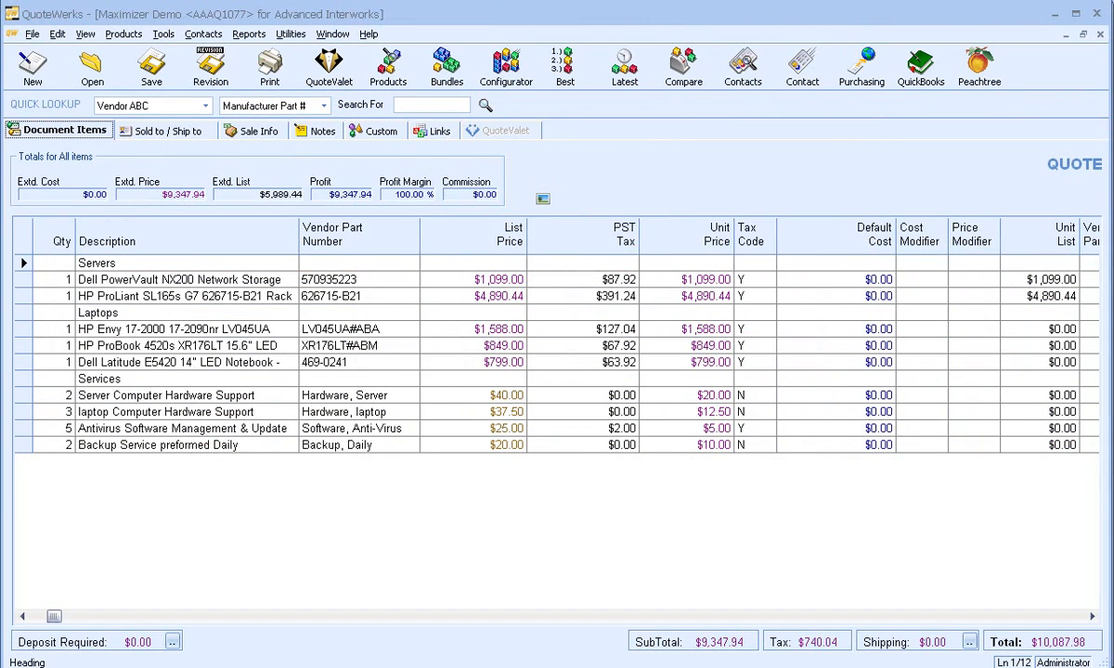
# Save the Maximizer Demo quote with the Create/Update Document link option enabled
pyautogui.click(154, 75)
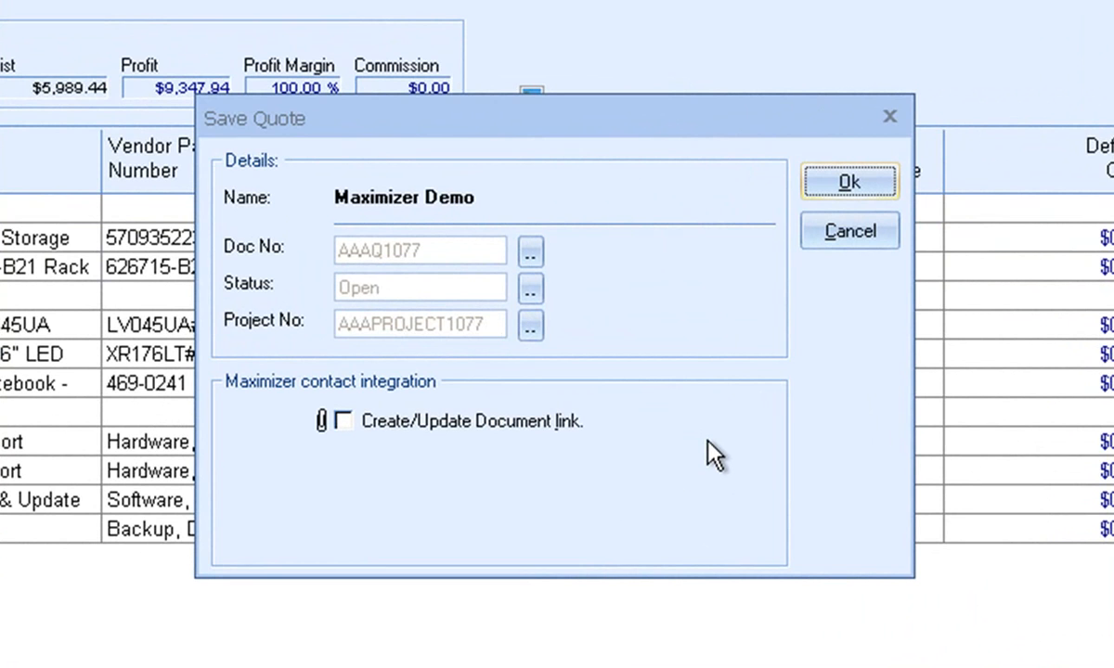
pyautogui.click(344, 421)
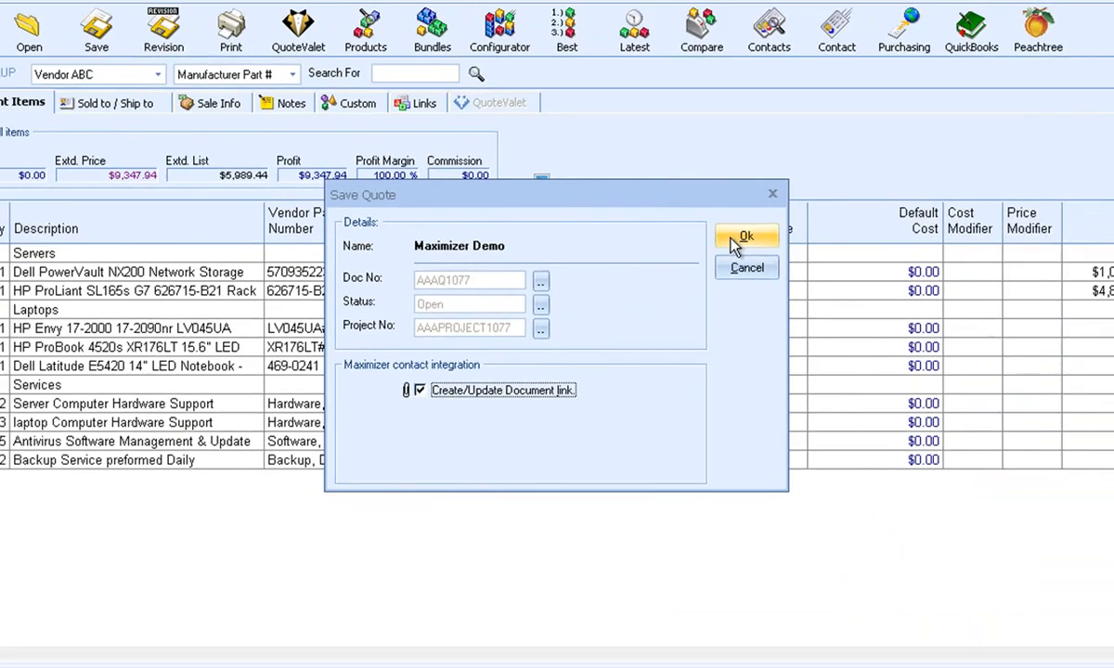
pyautogui.click(826, 185)
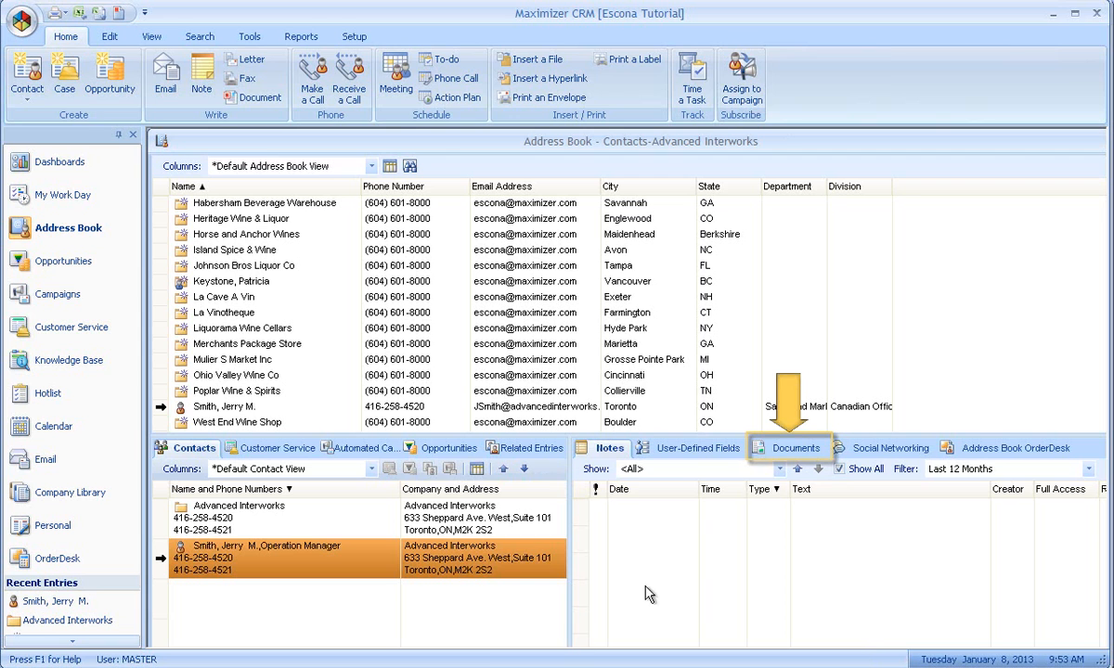
# In Maximizer CRM, show the contact's documents and open the linked Maximizer Demo quote
pyautogui.click(796, 447)
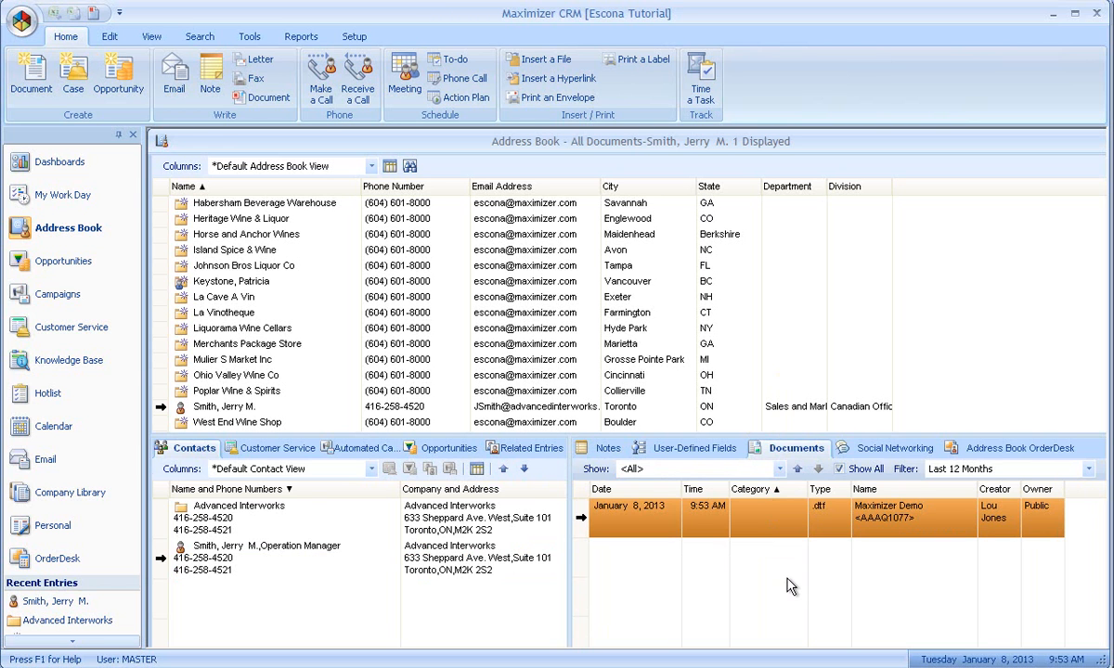
pyautogui.doubleClick(762, 525)
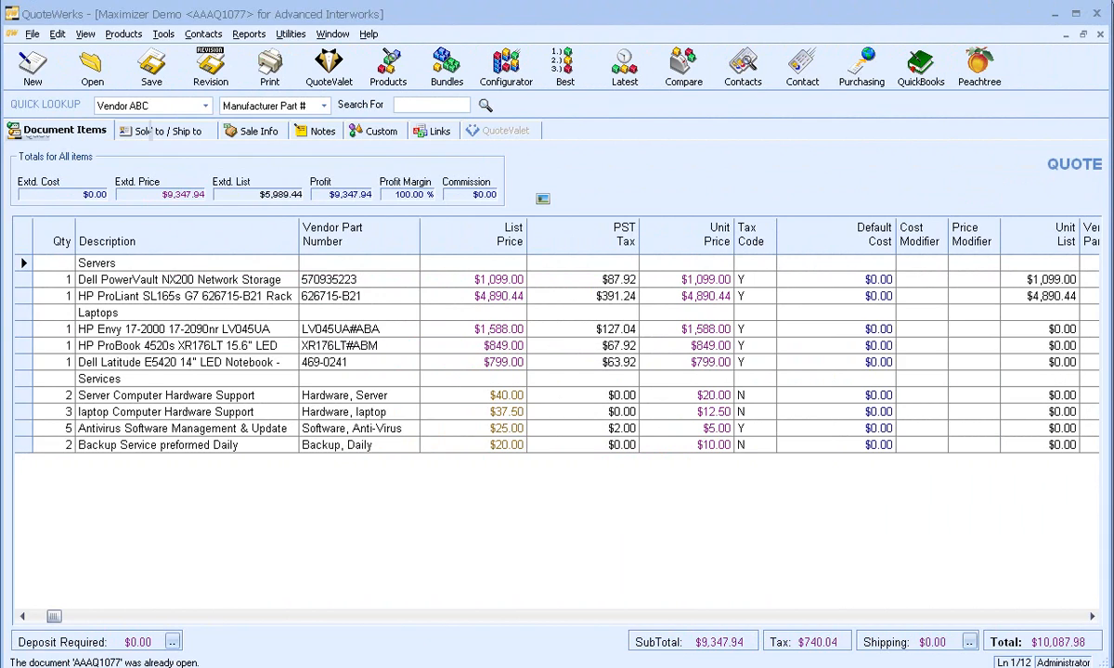
# Open the quote's print and delivery options and review the cover page, literature, spec sheet and link choices
pyautogui.click(270, 65)
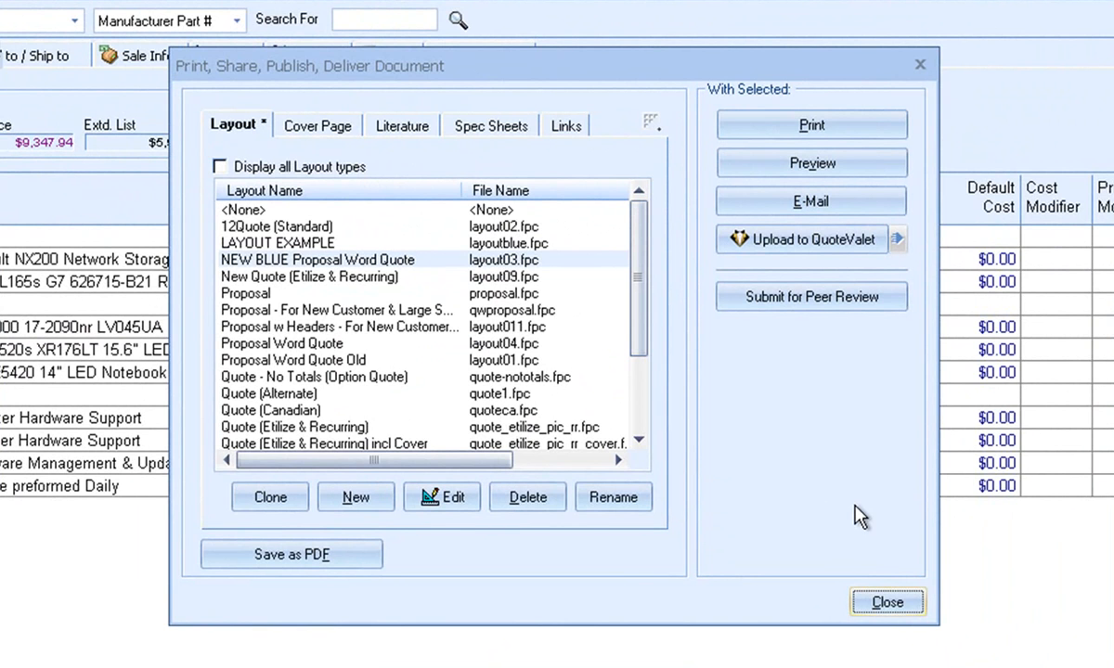
pyautogui.click(316, 135)
pyautogui.click(397, 128)
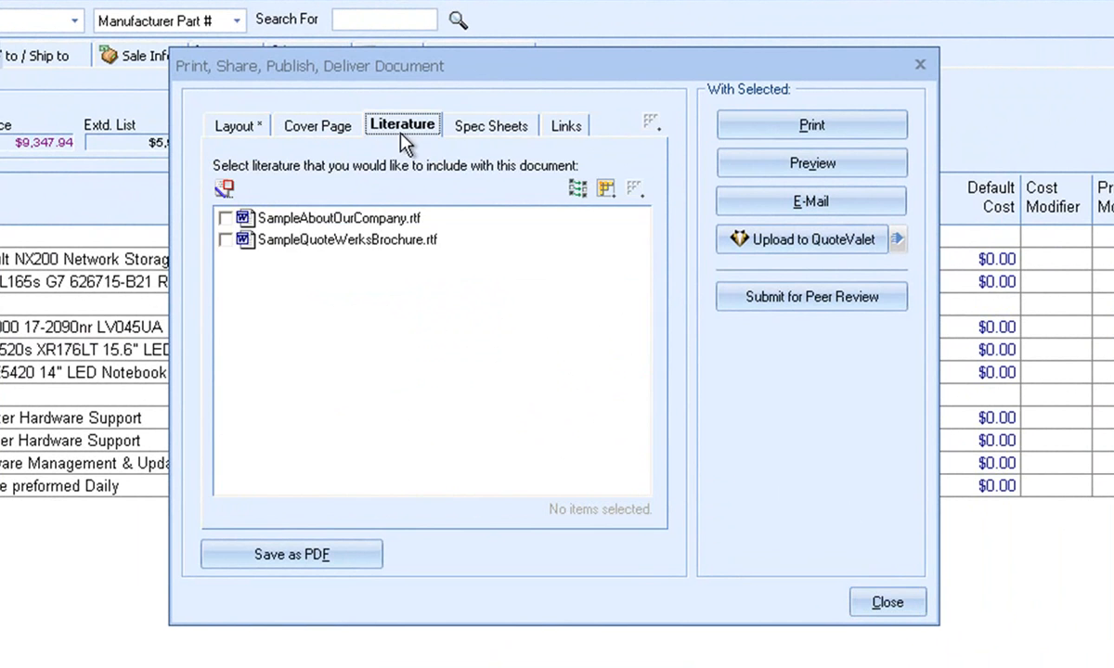
pyautogui.click(483, 132)
pyautogui.click(562, 128)
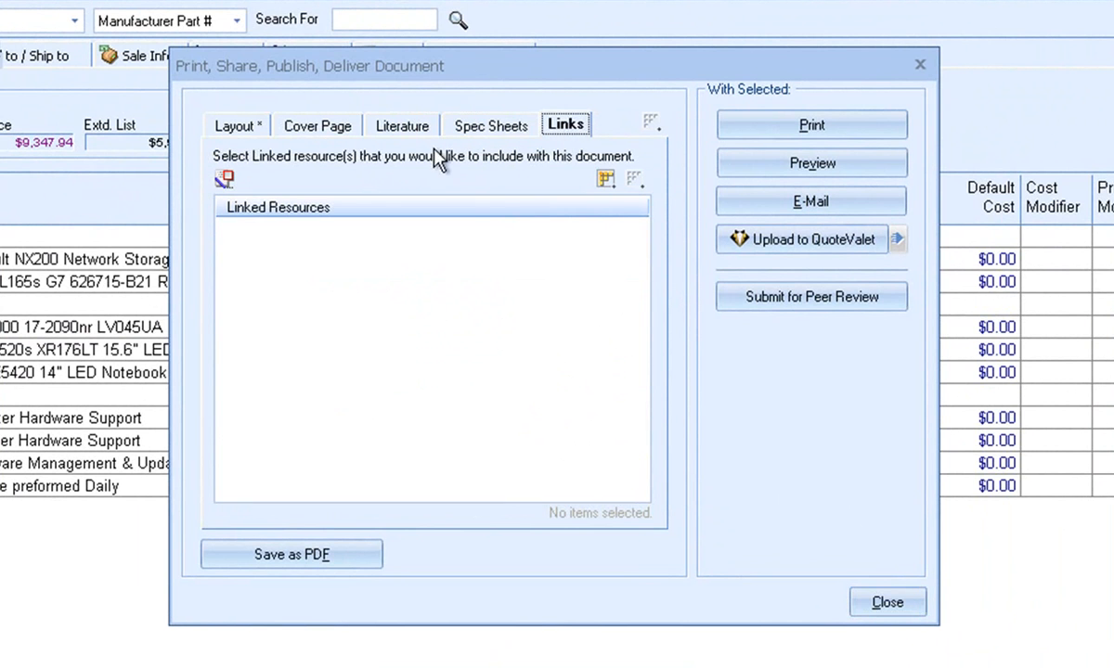
# Review the available print layouts and open LAYOUT EXAMPLE for editing
pyautogui.click(246, 133)
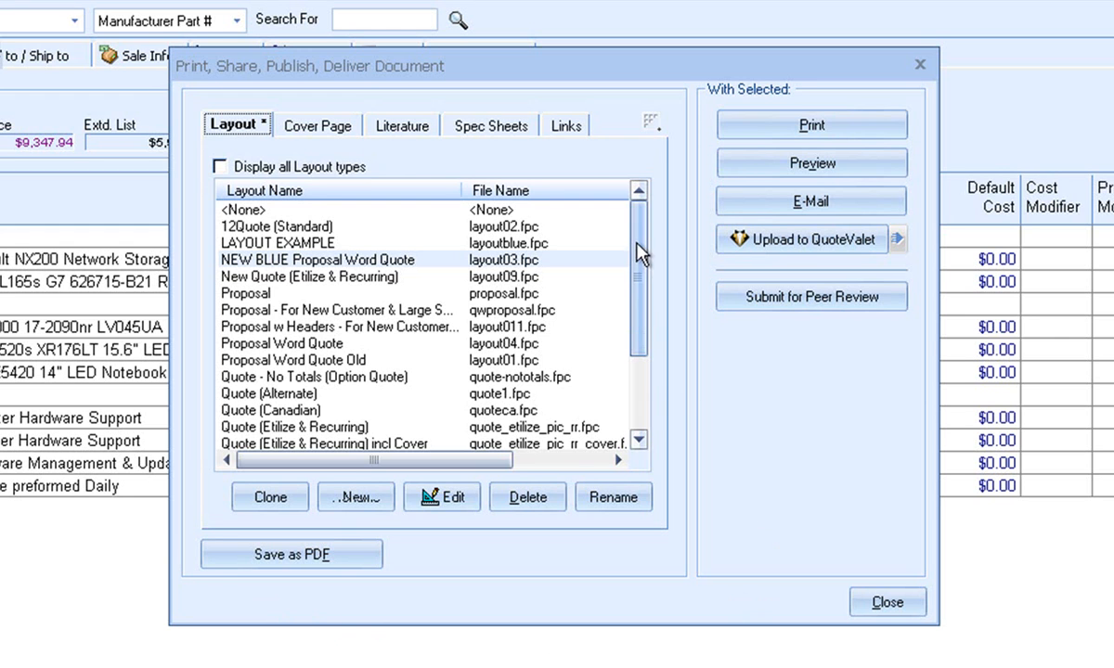
pyautogui.moveTo(636, 249); pyautogui.dragTo(654, 395)
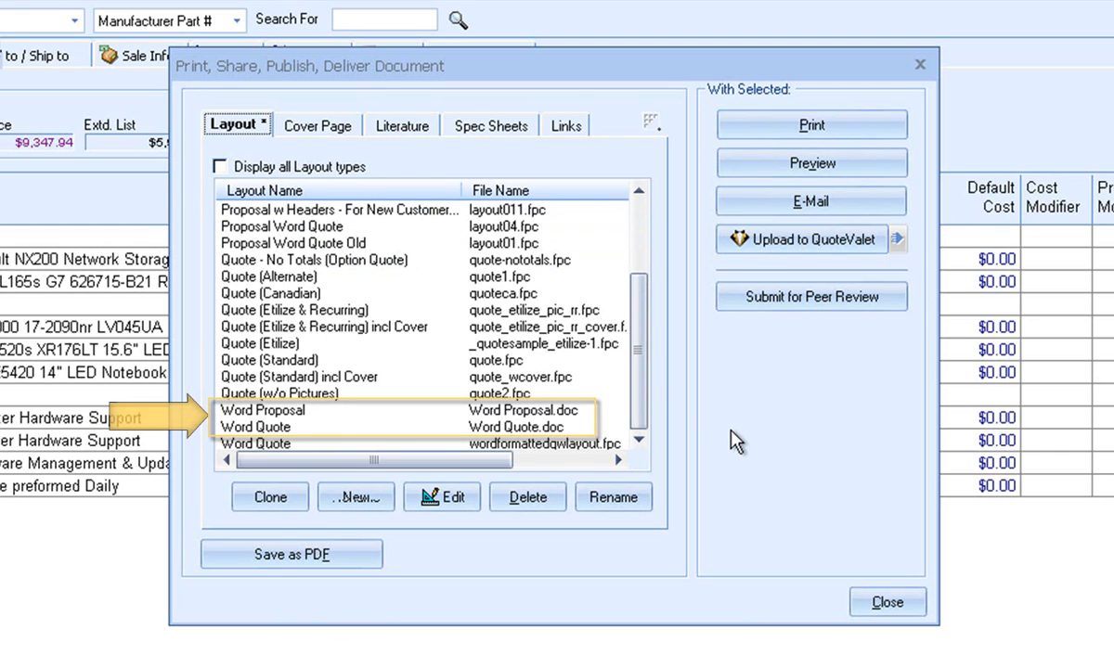
pyautogui.moveTo(641, 410); pyautogui.dragTo(640, 306)
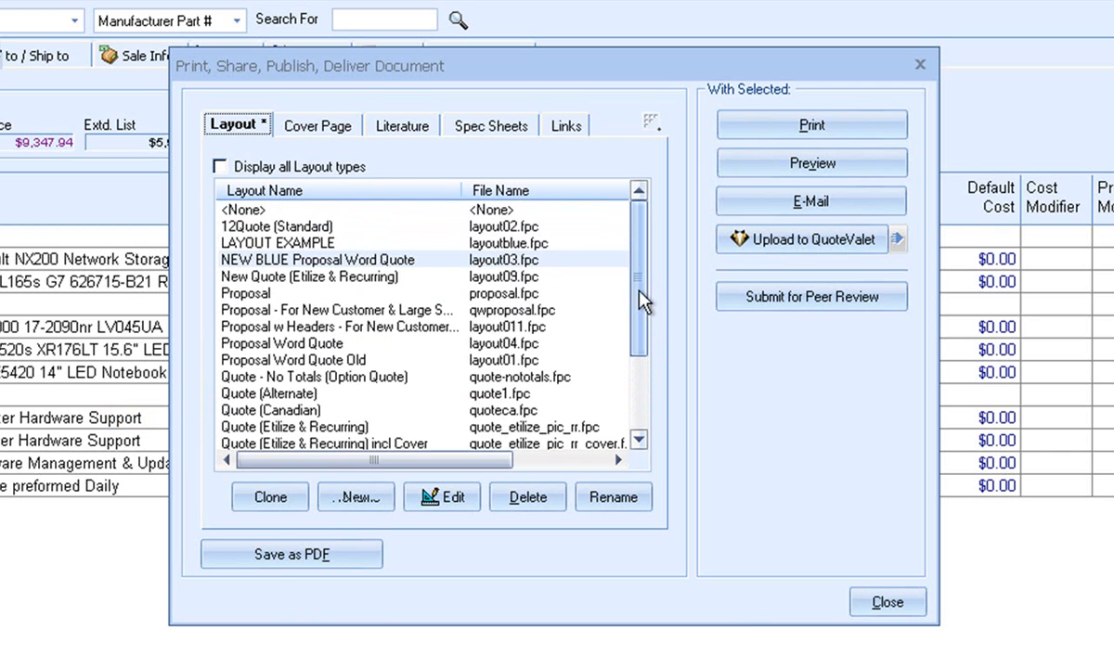
pyautogui.click(238, 242)
pyautogui.click(429, 499)
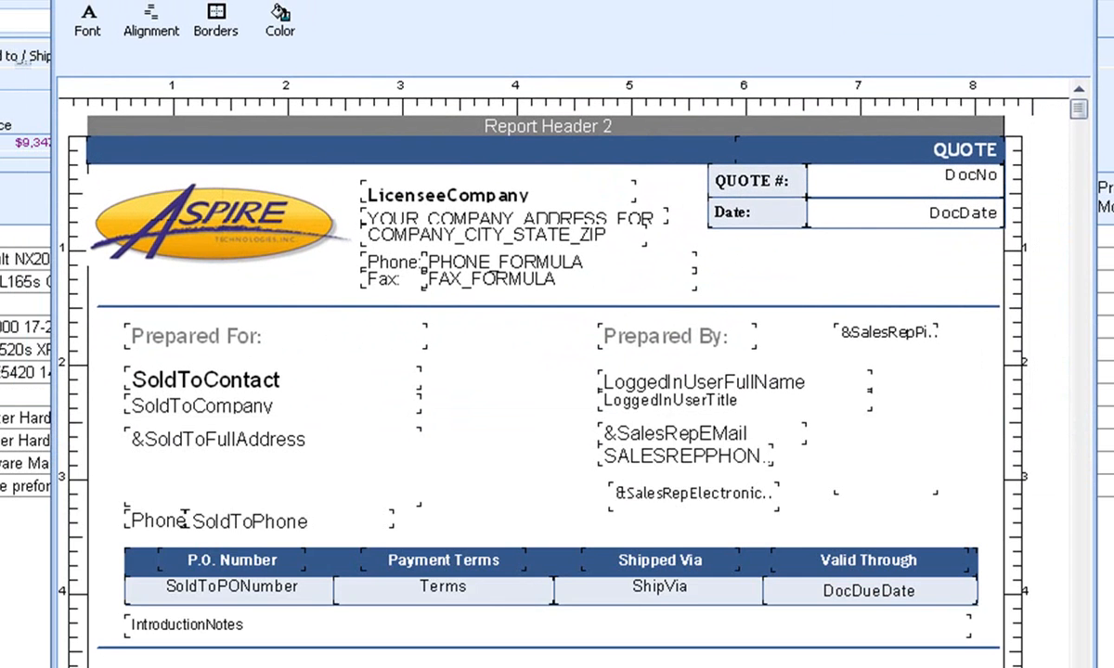
# Insert the ContactMgr field CustomFields->Category directly below the Maximizer Category label in the report header
pyautogui.scroll(-5, 642, 524)
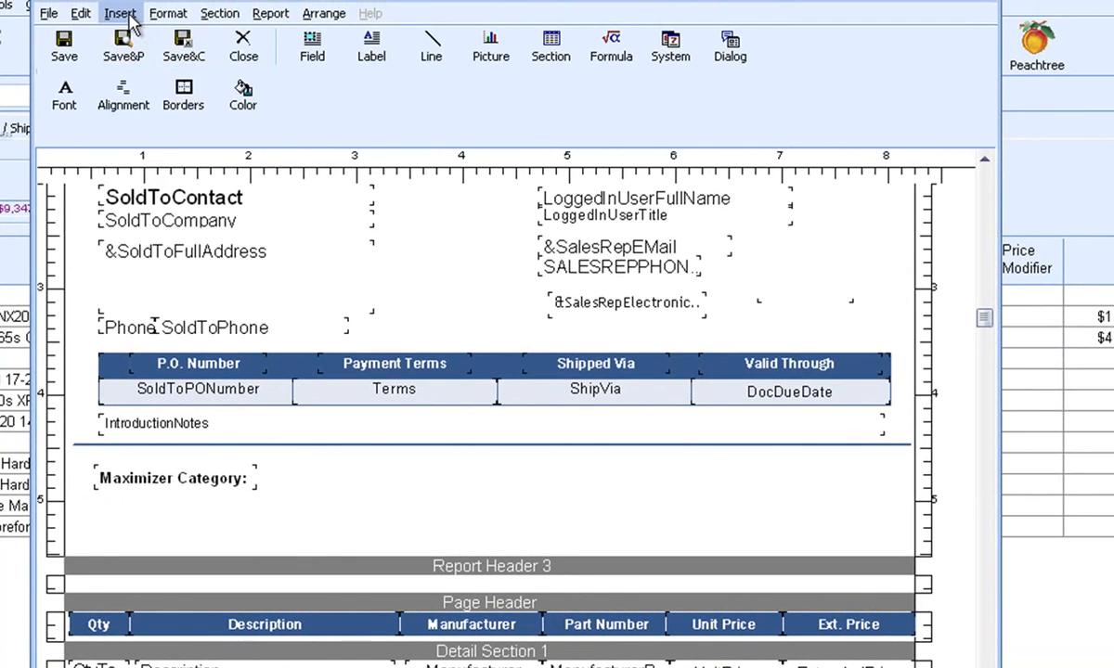
pyautogui.click(120, 13)
pyautogui.click(163, 37)
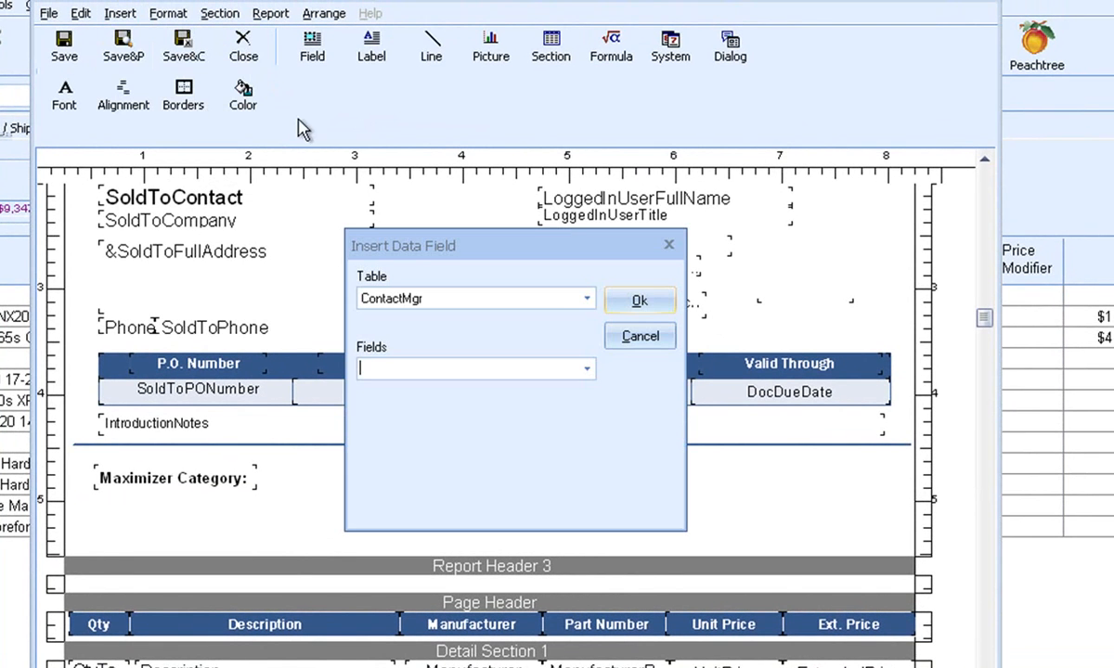
pyautogui.click(587, 299)
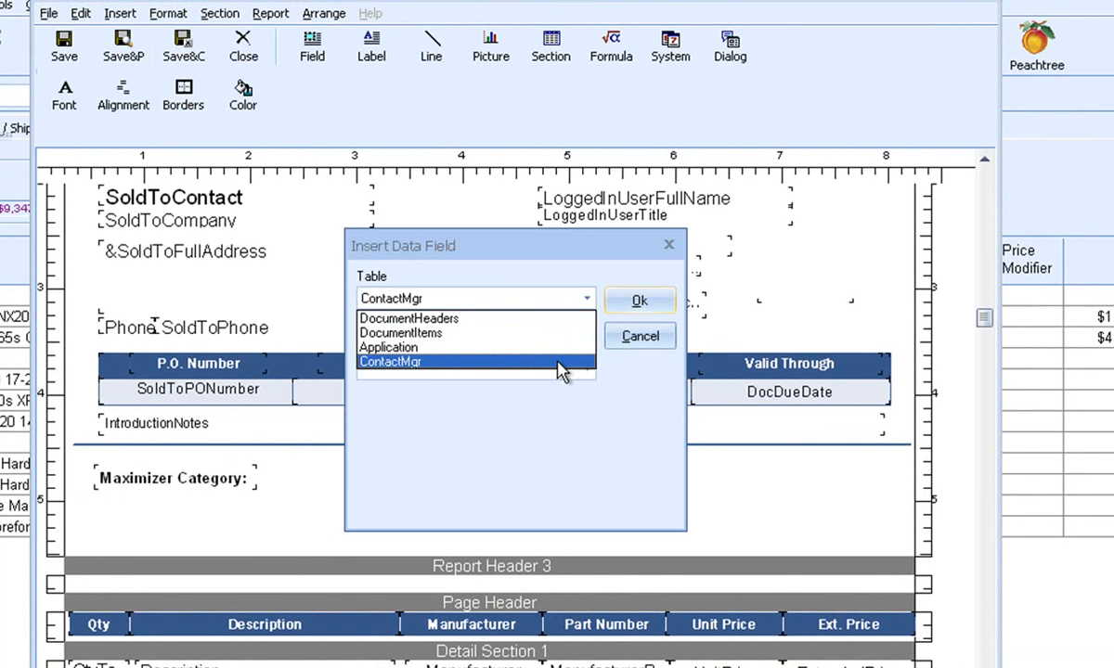
pyautogui.click(560, 365)
pyautogui.click(588, 369)
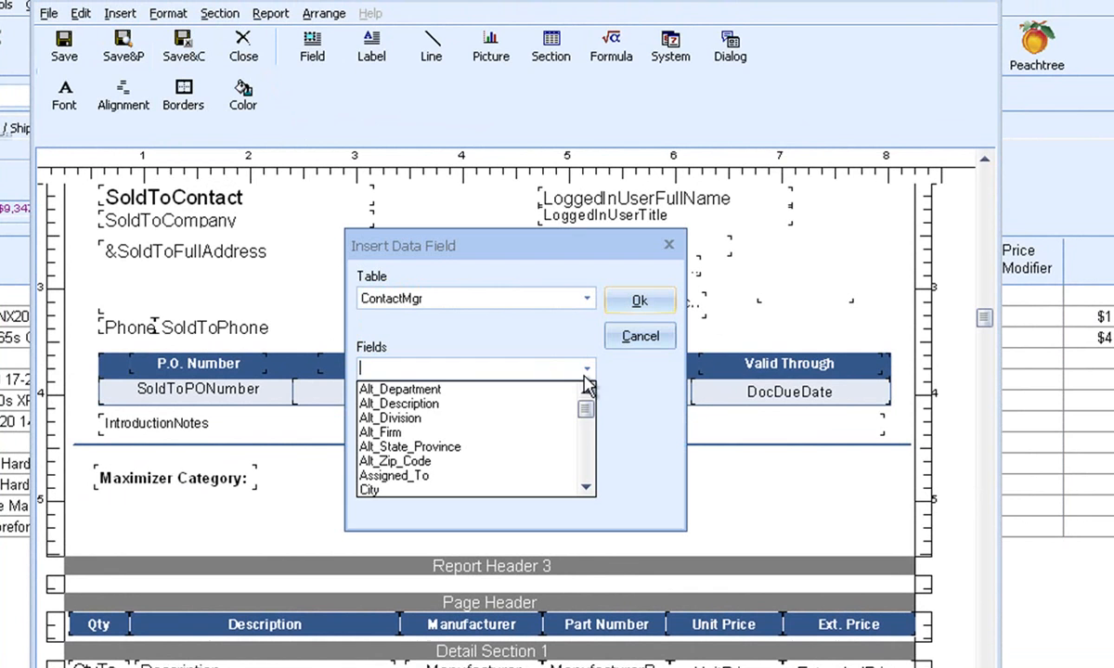
pyautogui.click(588, 424)
pyautogui.moveTo(588, 425)
pyautogui.mouseDown()
pyautogui.moveTo(588, 442)
pyautogui.moveTo(589, 429)
pyautogui.mouseUp()
pyautogui.click(534, 445)
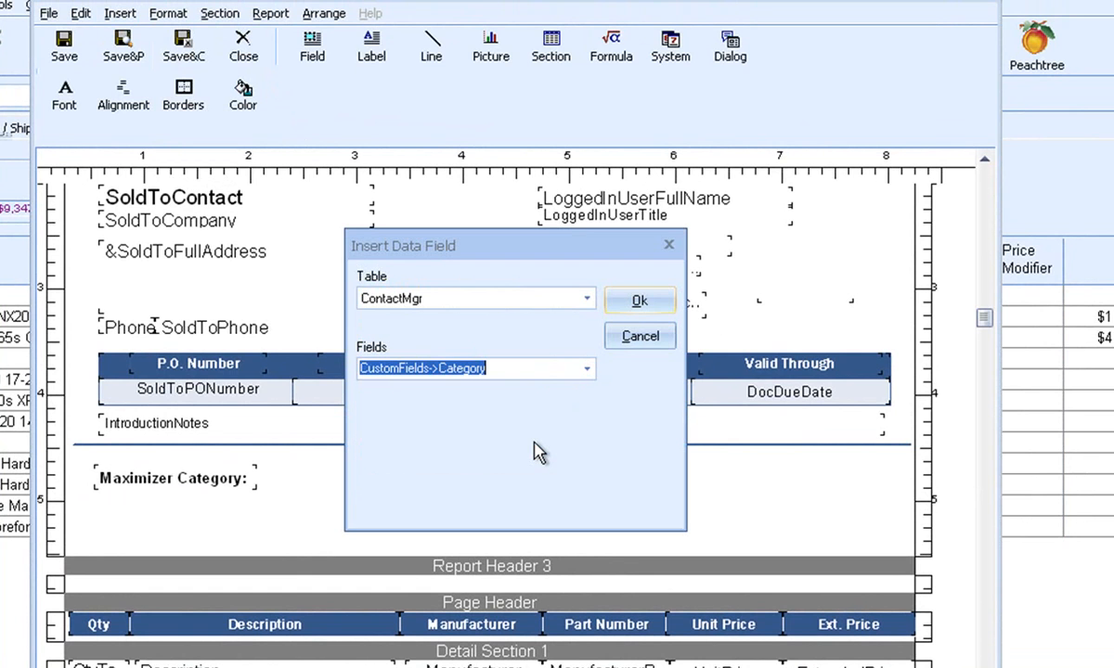
pyautogui.click(640, 301)
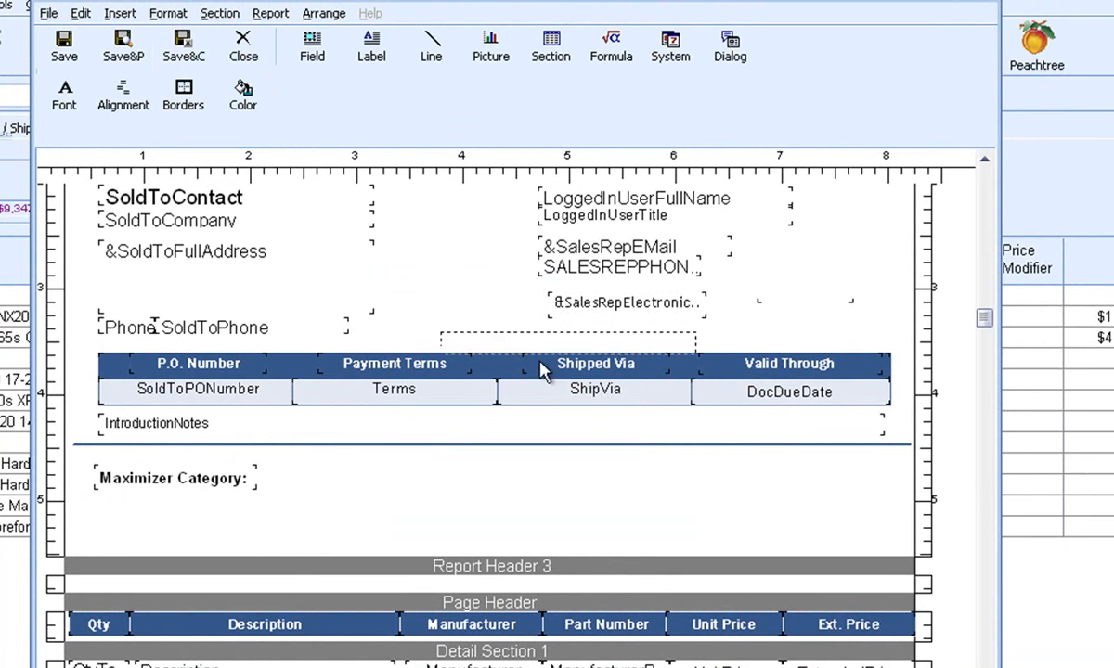
pyautogui.click(225, 512)
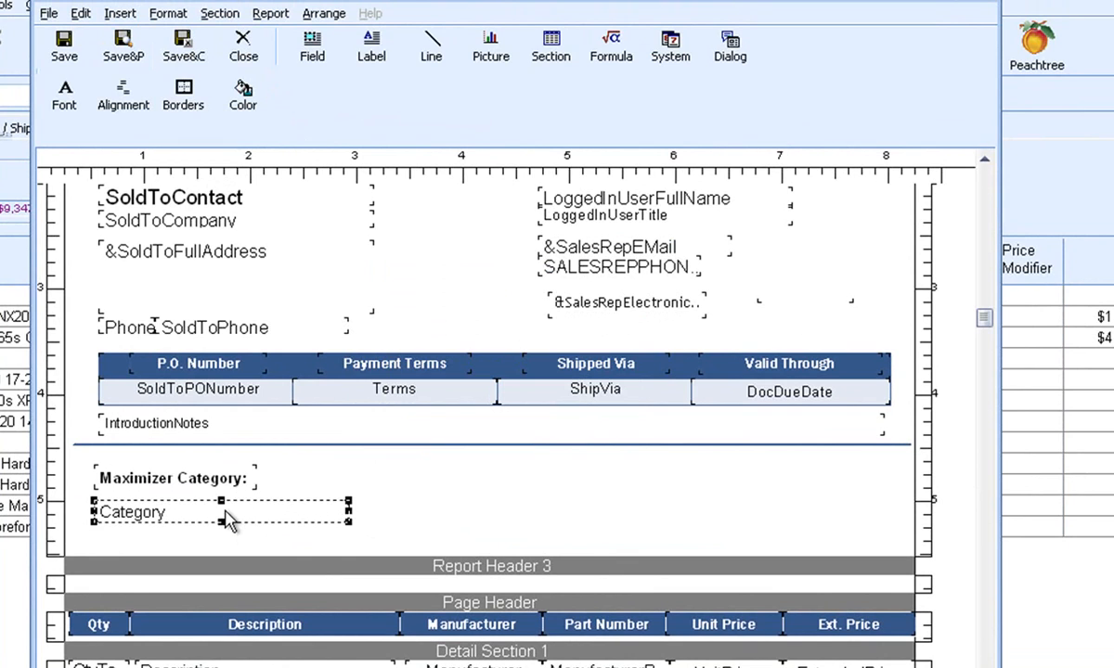
# Save and close the edited layout and preview the quote with LAYOUT EXAMPLE, closing the preview when done
pyautogui.click(185, 53)
pyautogui.click(733, 215)
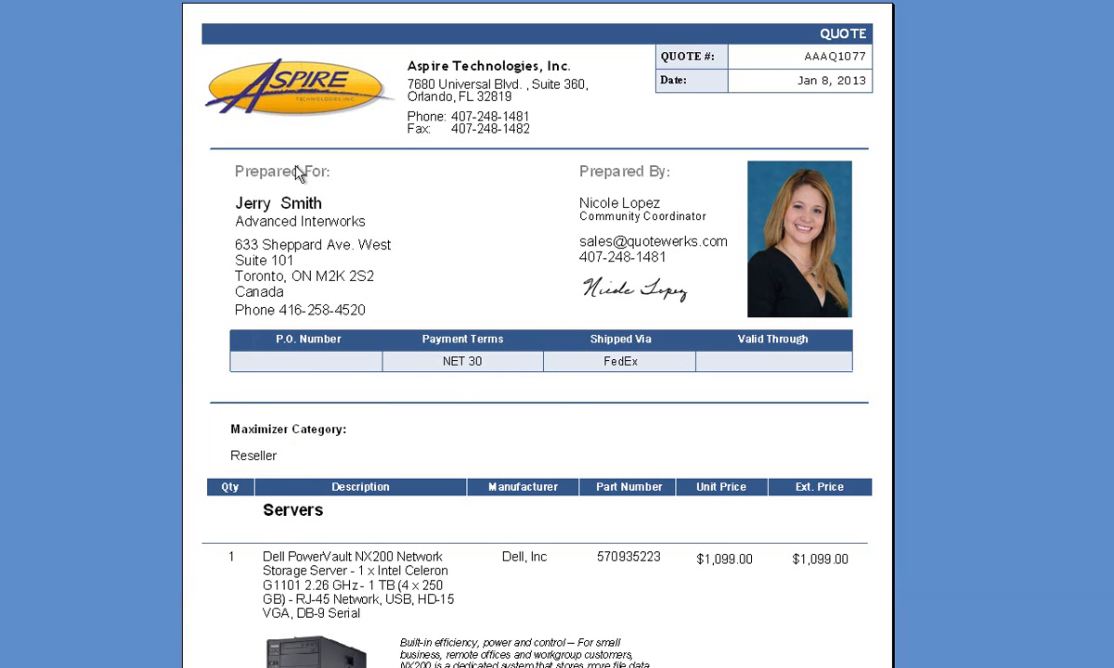
pyautogui.click(282, 2)
# Select the NEW BLUE Proposal Word Quote layout and preview the quote with it, reviewing the line items and totals
pyautogui.click(364, 279)
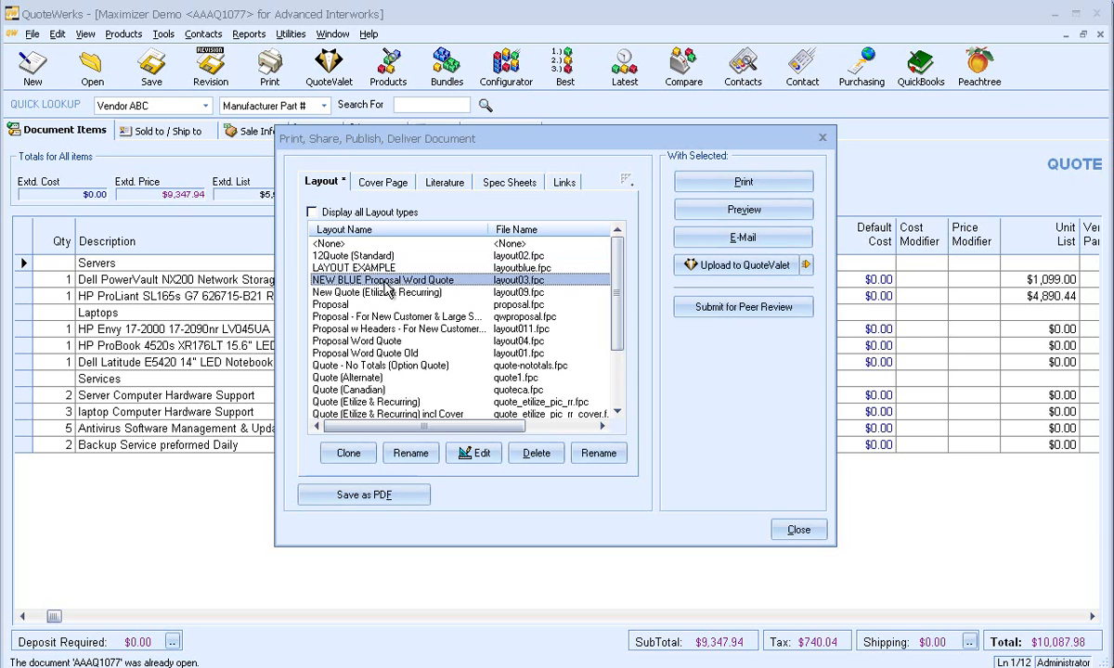
pyautogui.click(733, 210)
pyautogui.scroll(-10, 728, 271)
pyautogui.scroll(-5, 733, 270)
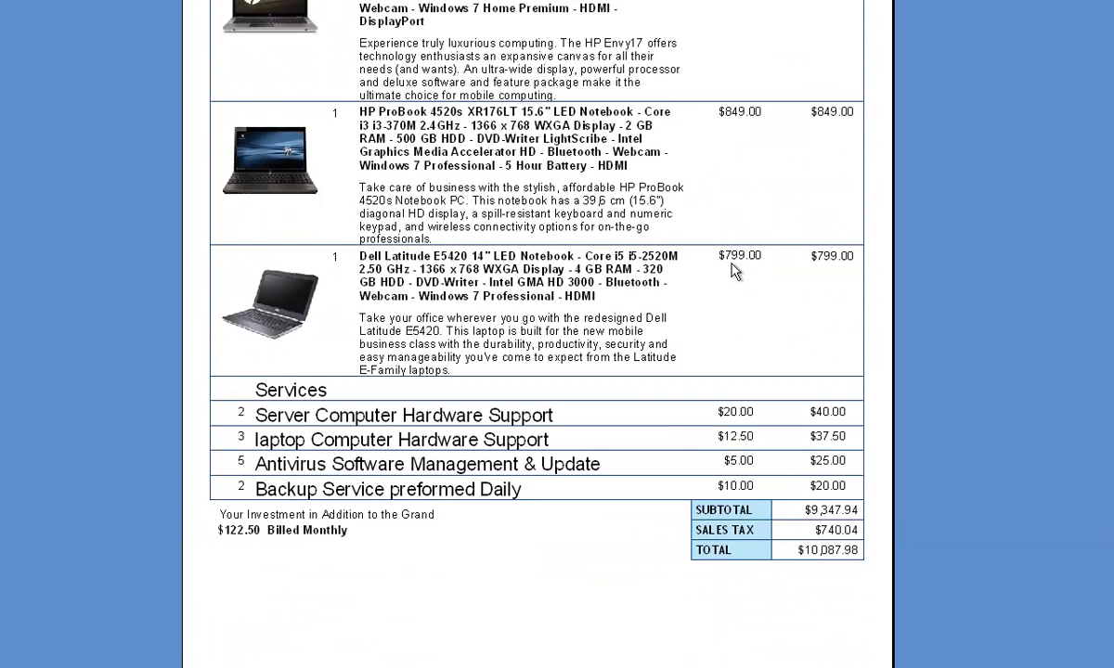
pyautogui.scroll(15, 731, 270)
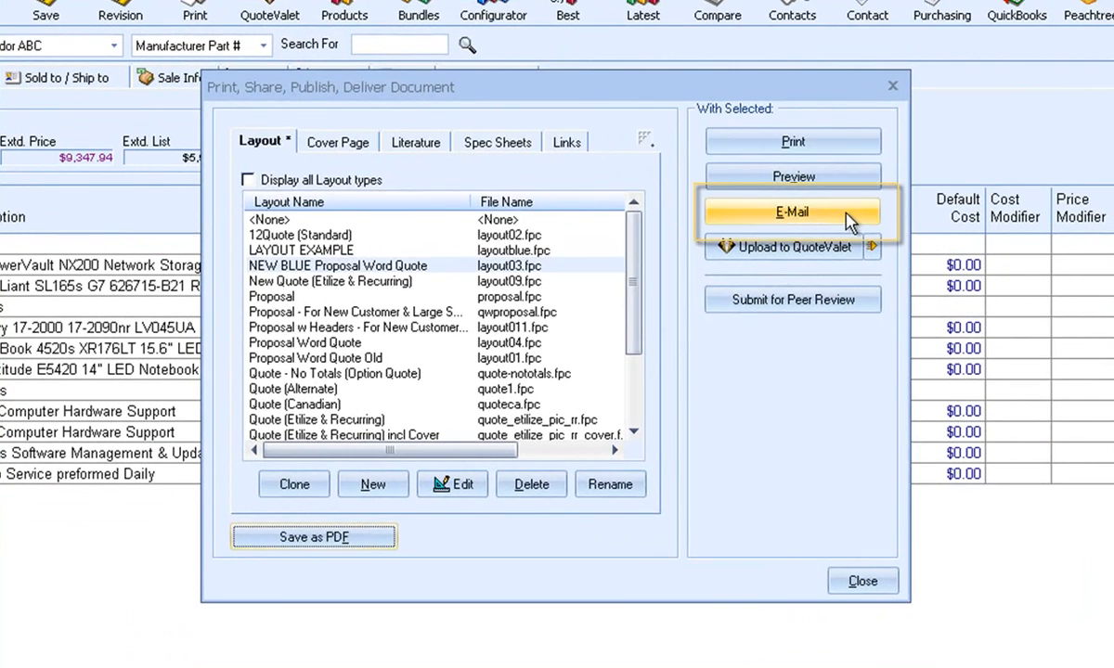
# Open an e-mail to the contact with the quote attached as a PDF, review it and close it without sending
pyautogui.click(840, 213)
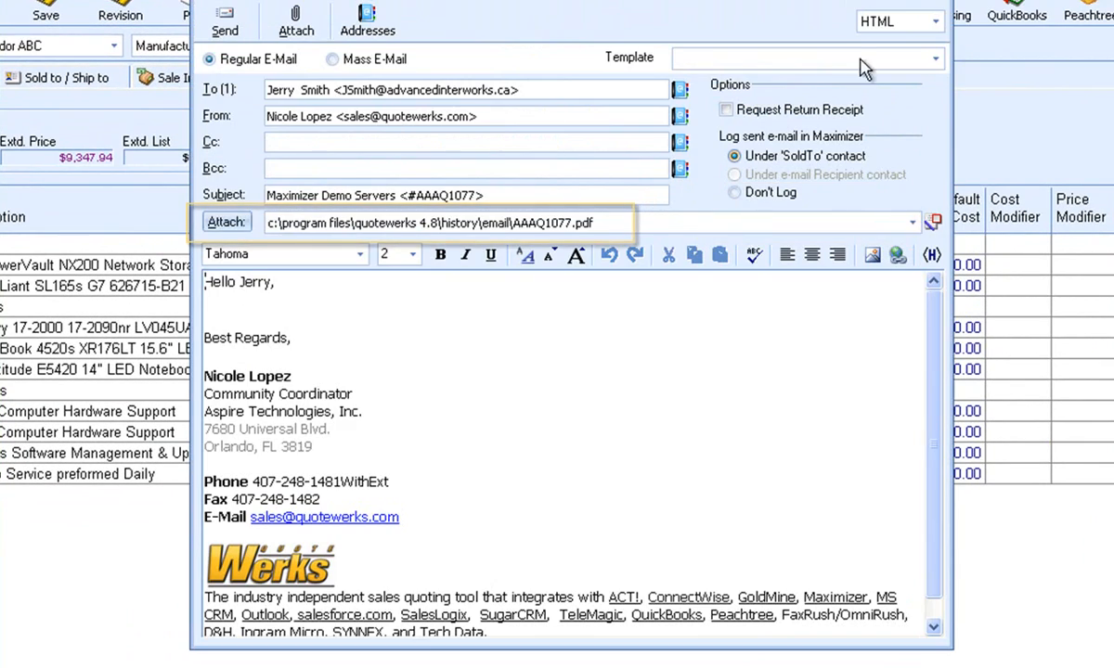
pyautogui.click(932, 2)
# Upload the quote to QuoteValet with the *[S]CustomerFacing option and open its customer presentation web page
pyautogui.click(788, 245)
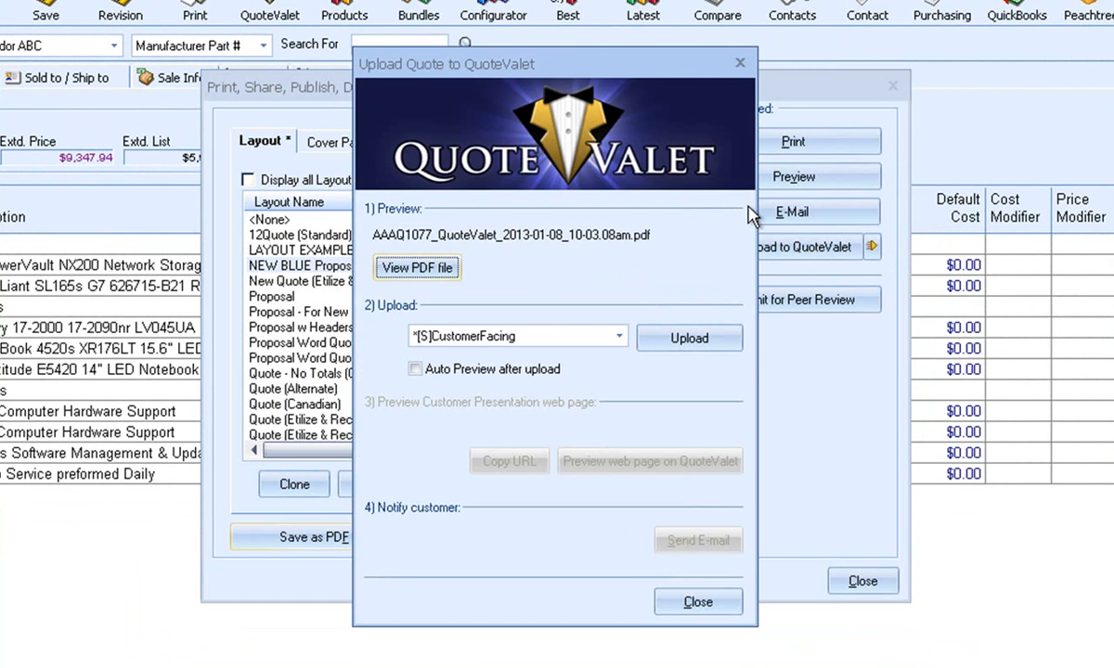
pyautogui.click(687, 336)
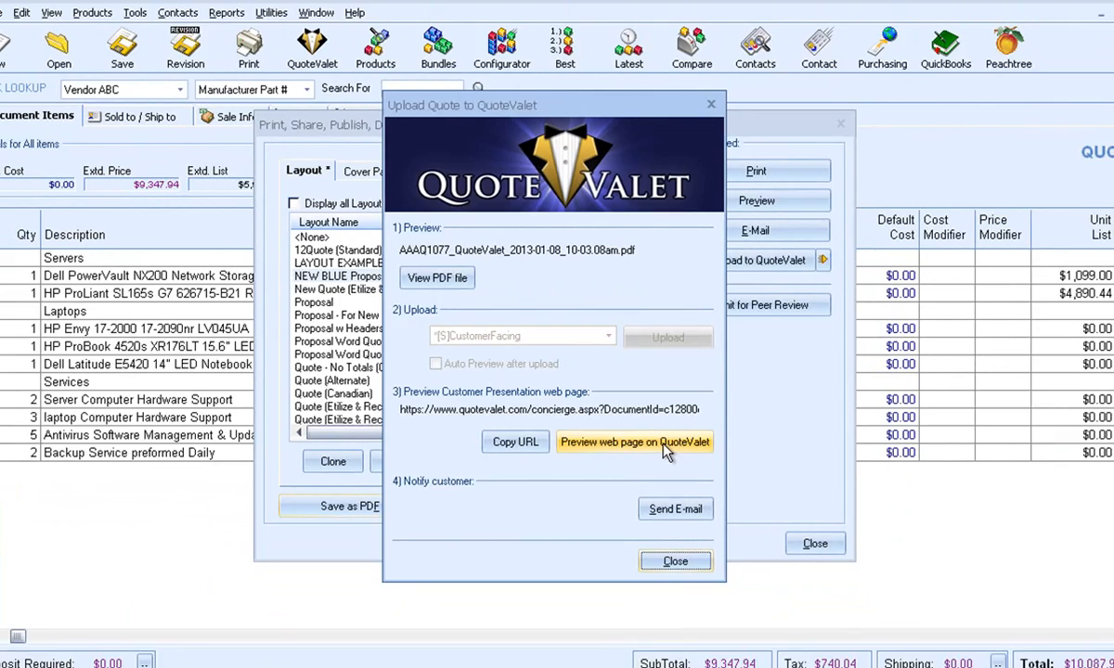
pyautogui.click(688, 463)
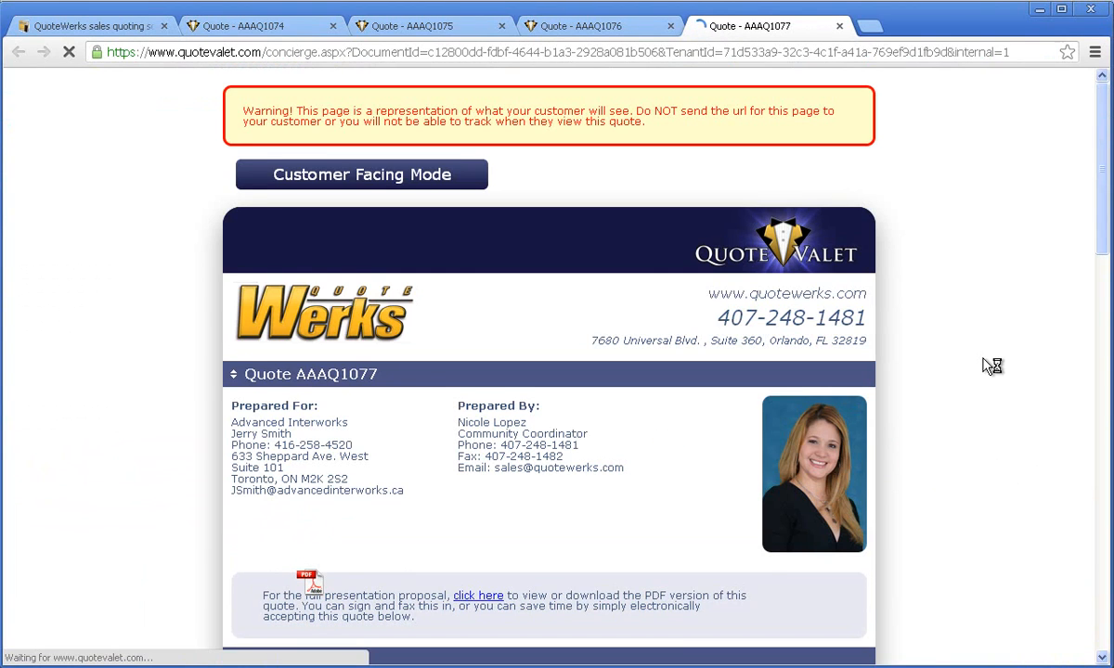
# Examine the QuoteValet page's line items, totals, order acceptance form and questions section
pyautogui.scroll(-5, 984, 367)
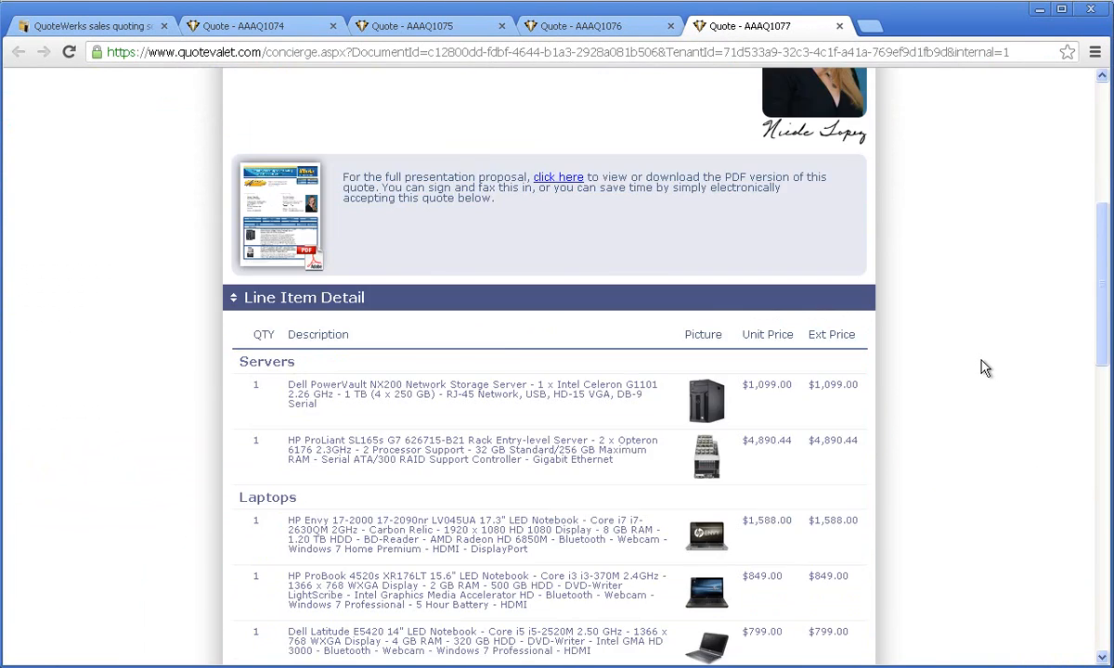
pyautogui.scroll(-6, 985, 367)
pyautogui.scroll(-3, 985, 367)
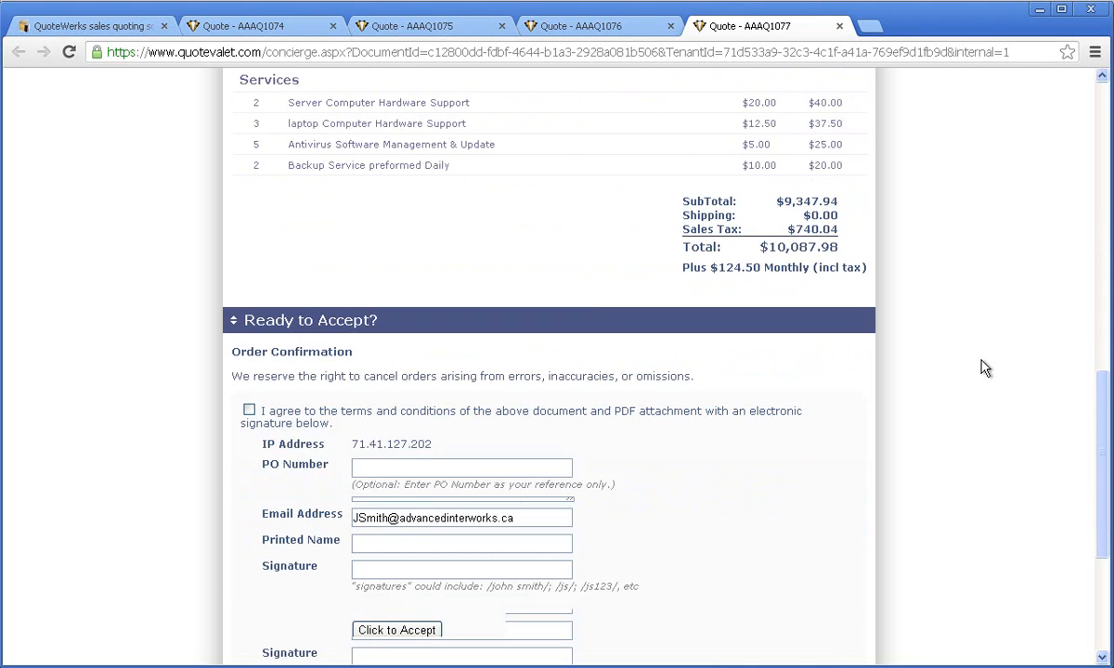
pyautogui.scroll(-3, 985, 367)
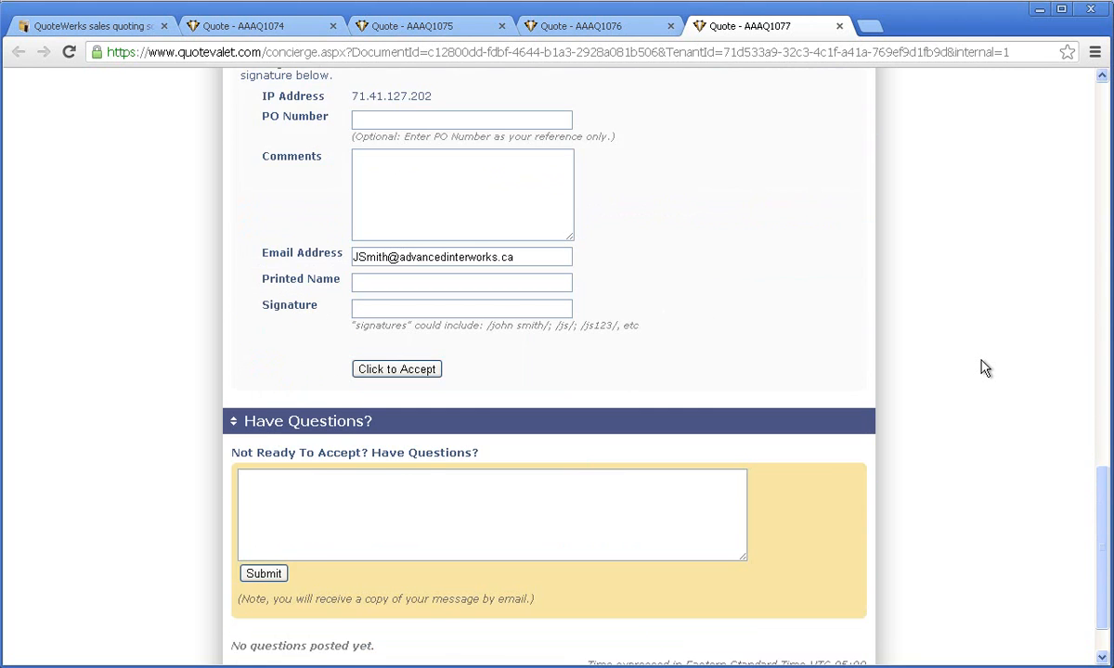
pyautogui.scroll(5, 984, 368)
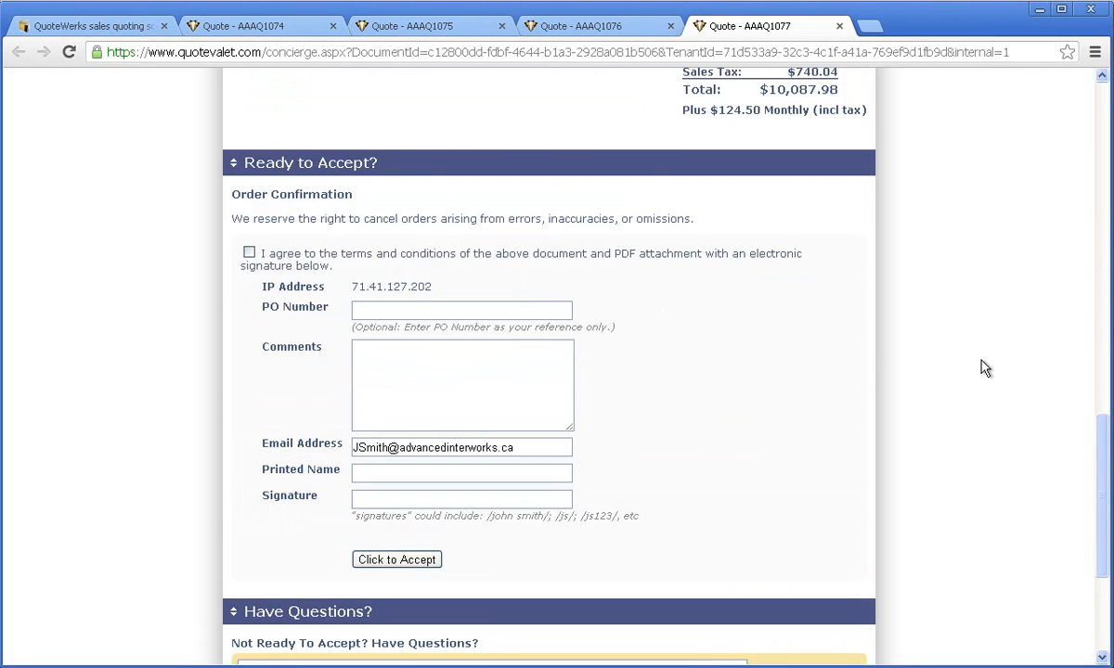
pyautogui.scroll(10, 985, 368)
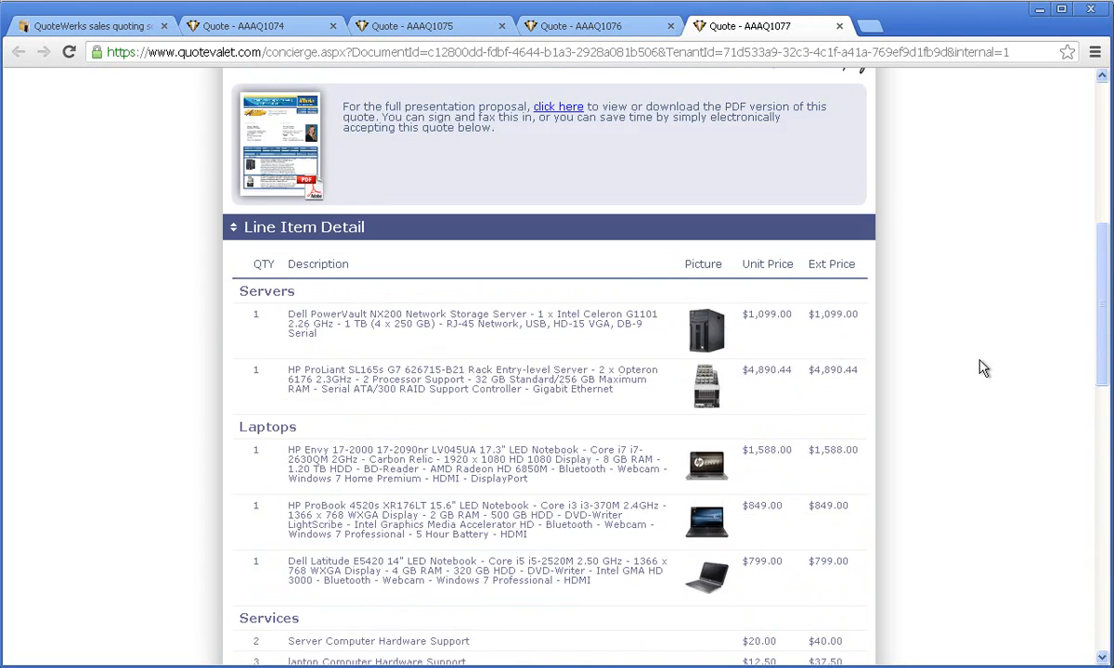
pyautogui.scroll(2, 985, 367)
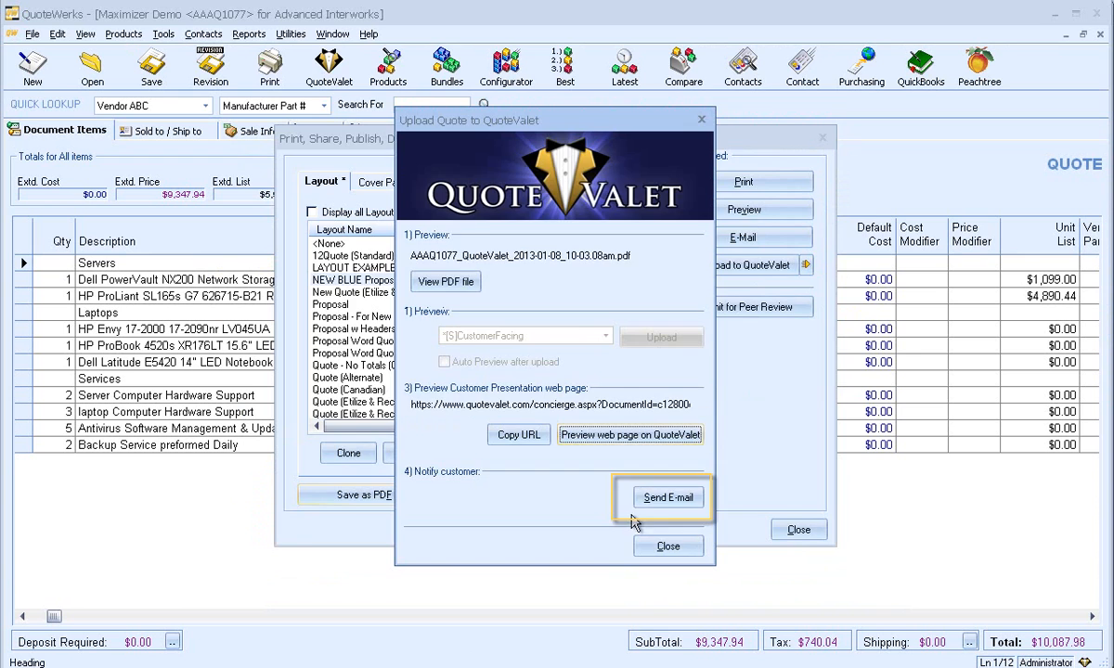
# Send the customer the QuoteValet notification e-mail with the quote link and close the print and delivery options
pyautogui.click(620, 466)
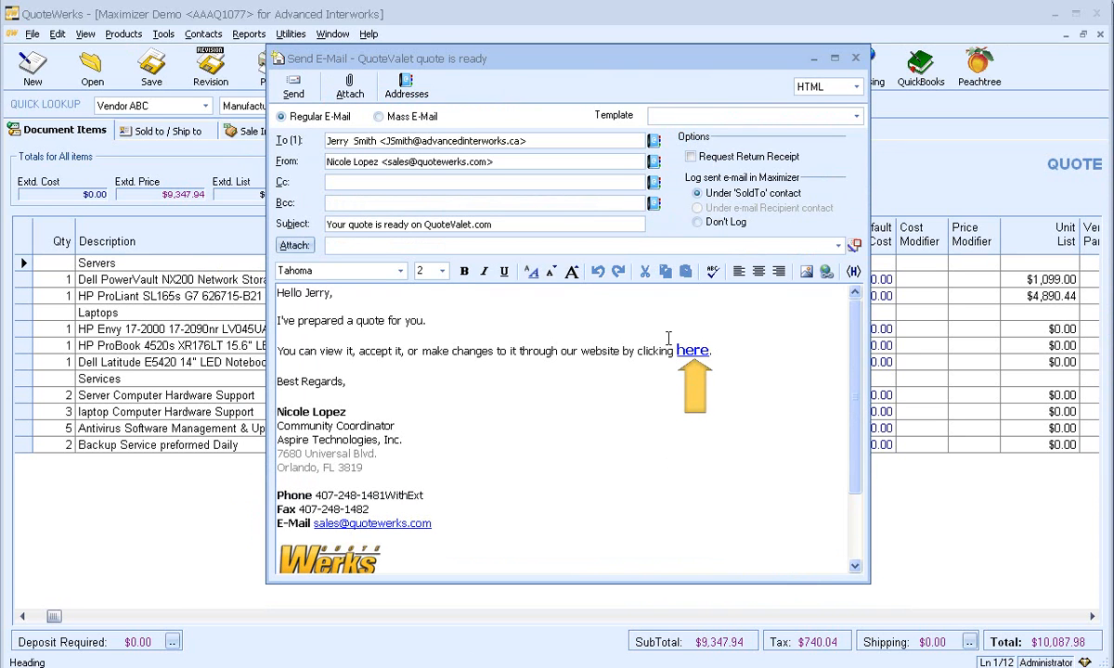
pyautogui.click(293, 87)
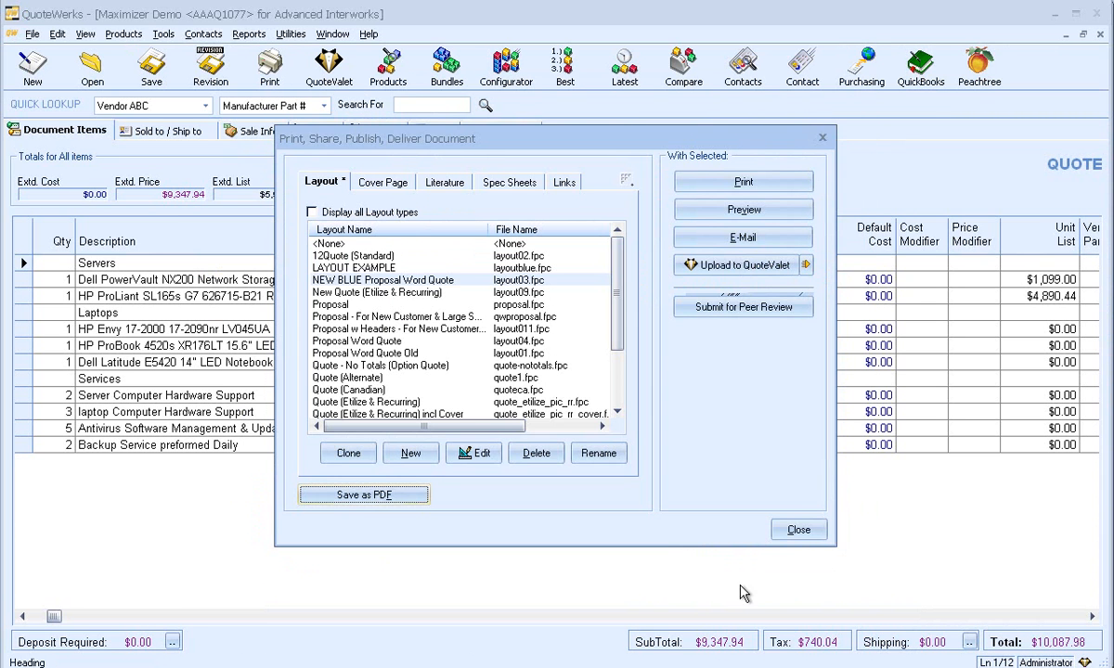
pyautogui.click(799, 531)
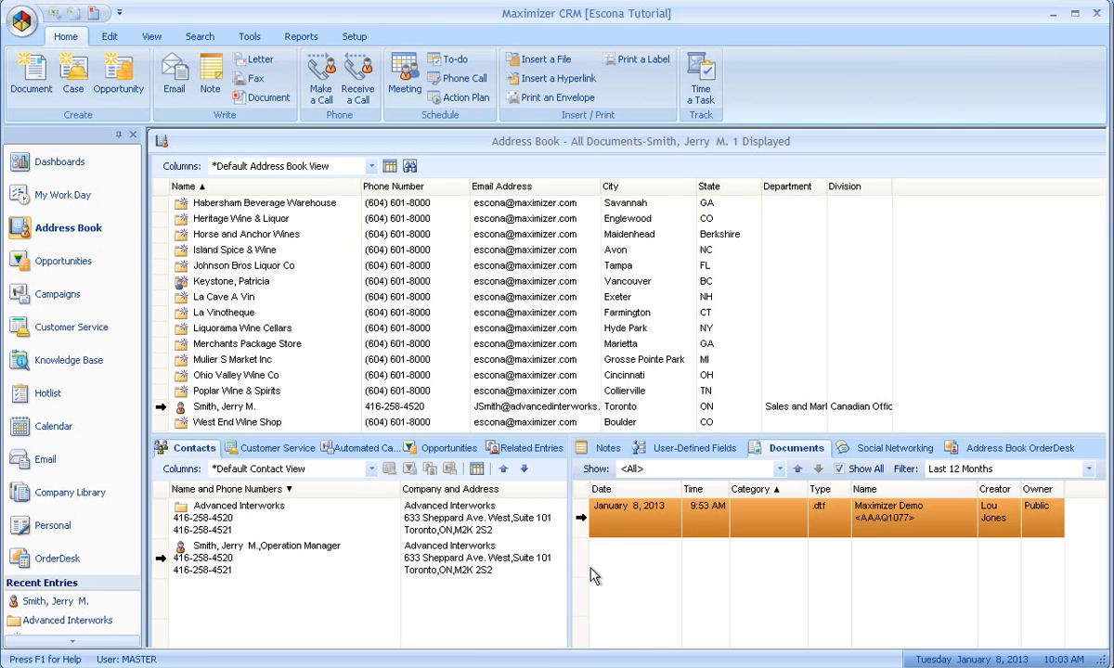
# In Maximizer CRM, check the contact's notes for the sent e-mail and select the QuoteValet PDF among the documents
pyautogui.click(605, 449)
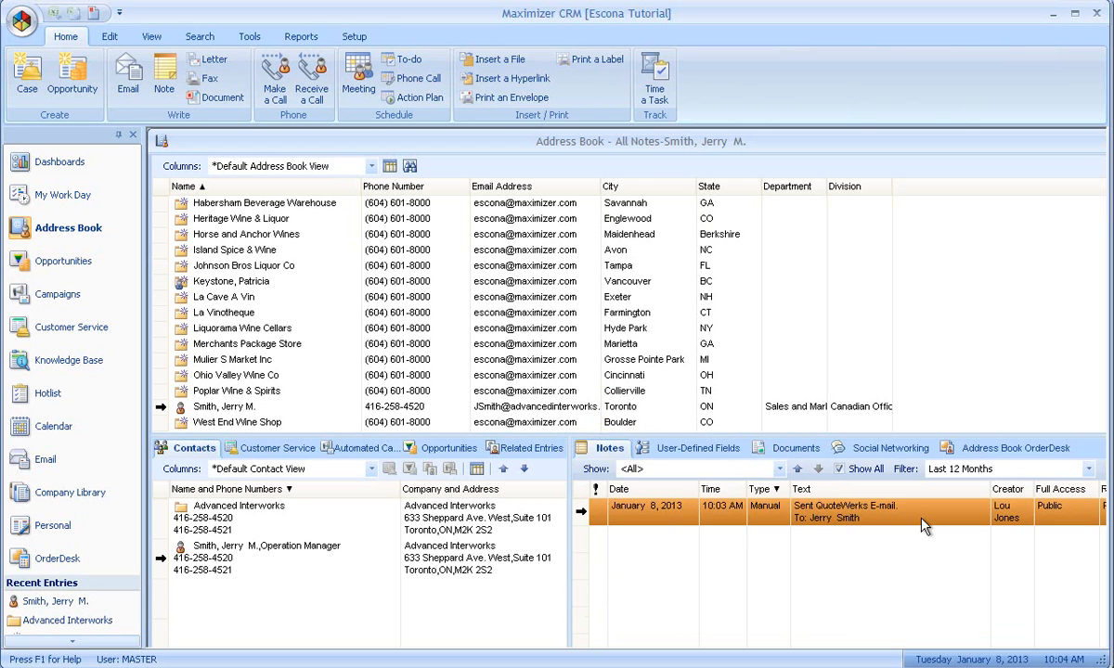
pyautogui.click(798, 451)
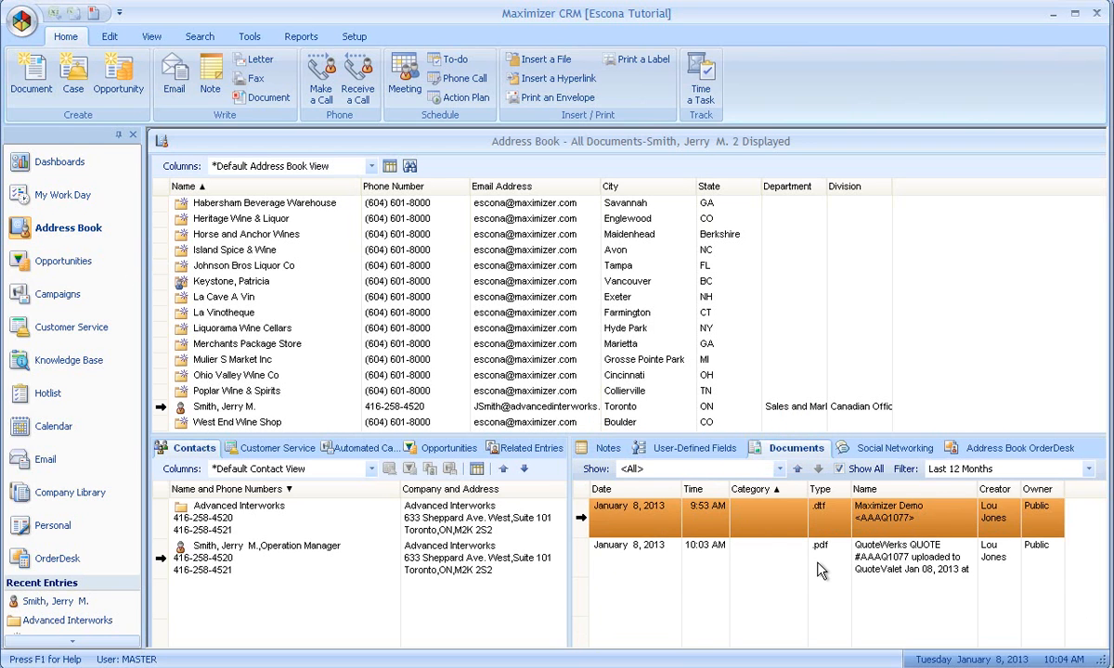
pyautogui.click(825, 563)
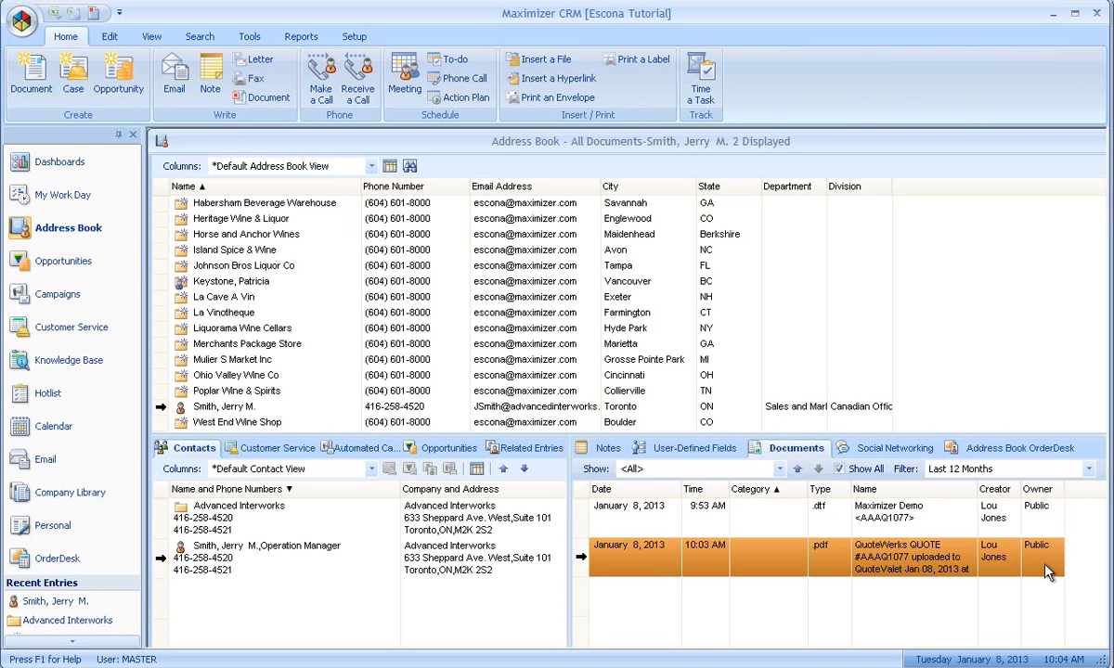